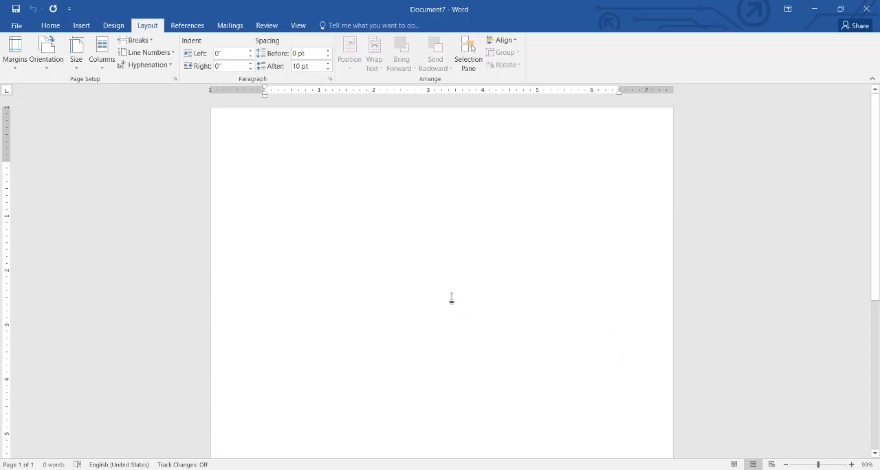
- Generate placeholder text in the blank document with =rand(20)
text(=ran)
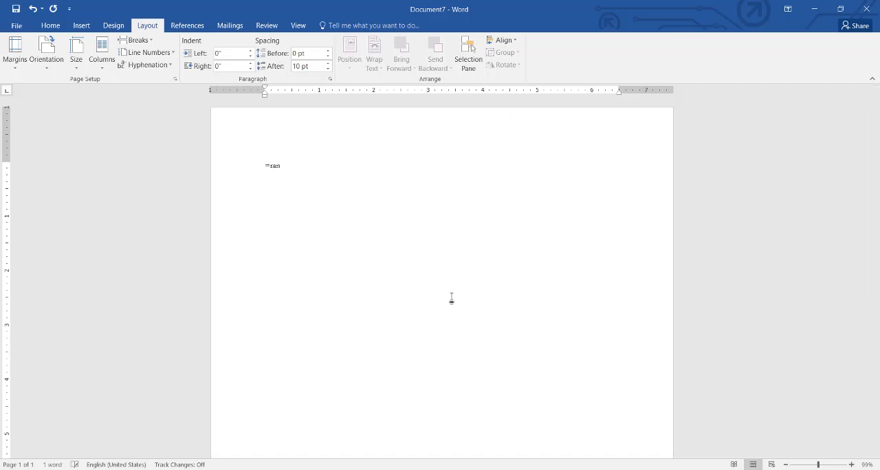
text(d(20))
key(Return)
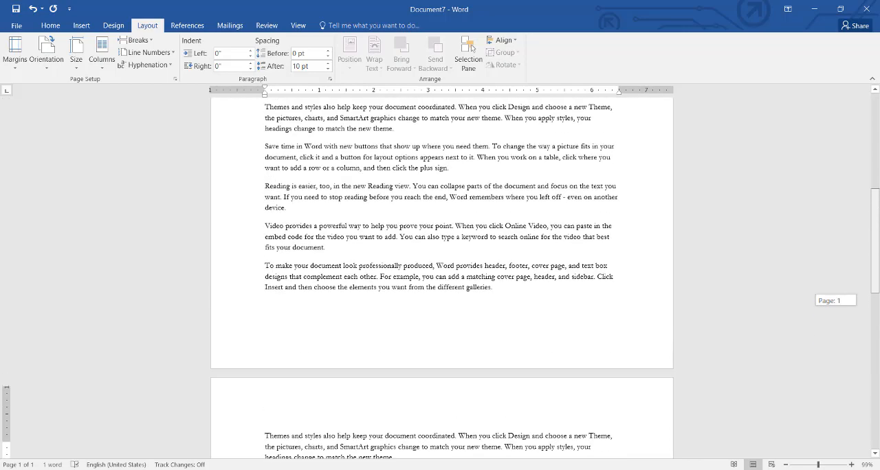
- Justify all of the document's text
key(ctrl+a)
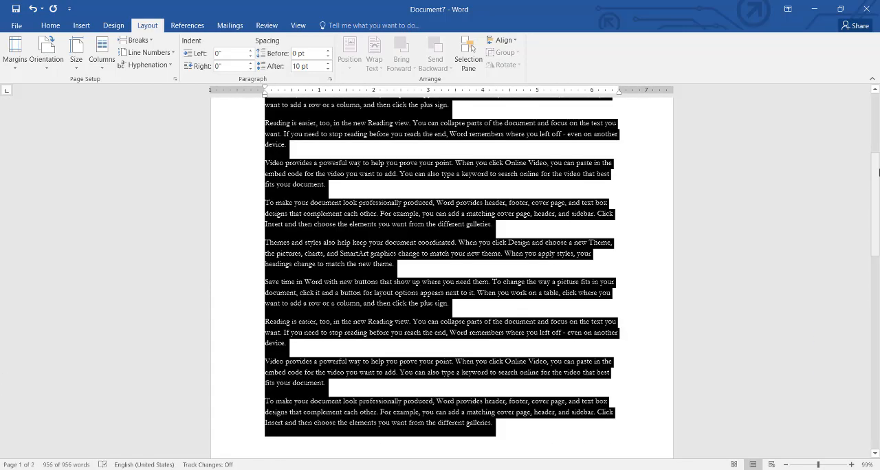
key(ctrl+j)
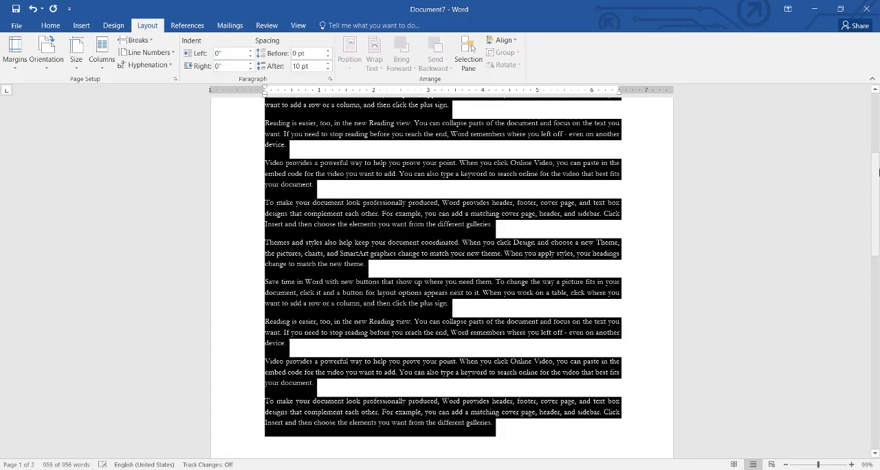
click(639, 211)
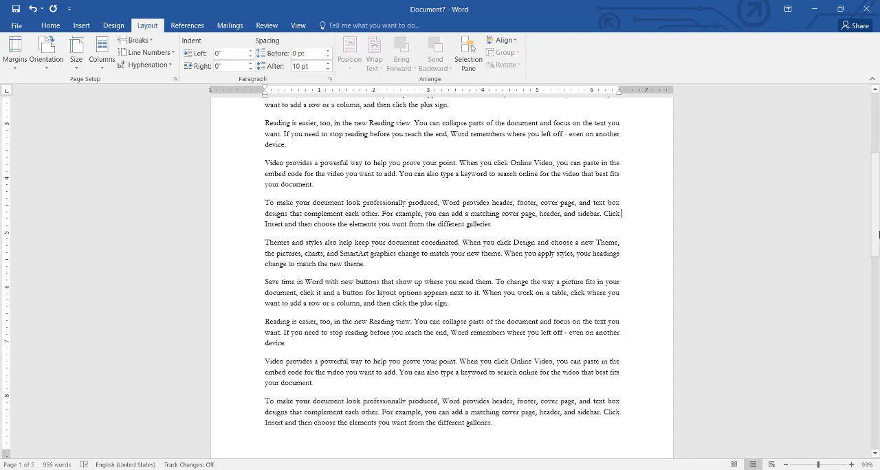
drag(875, 232, 874, 169)
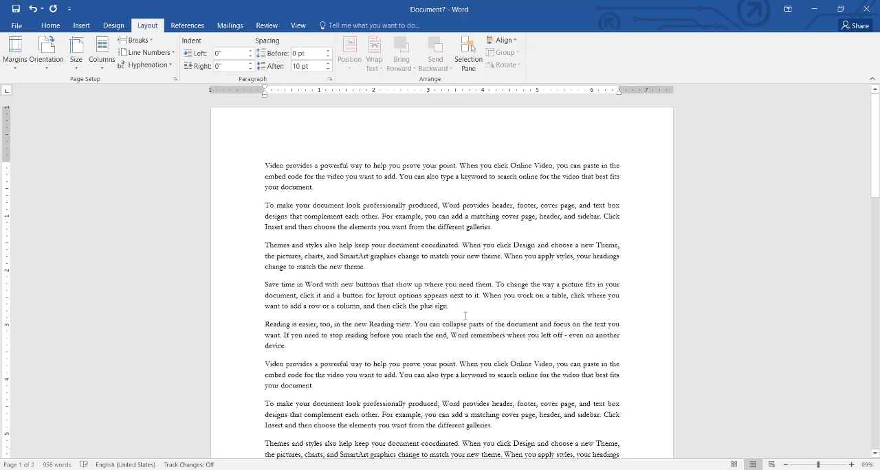
- Try the Narrow and Wide margin presets on the document
click(14, 62)
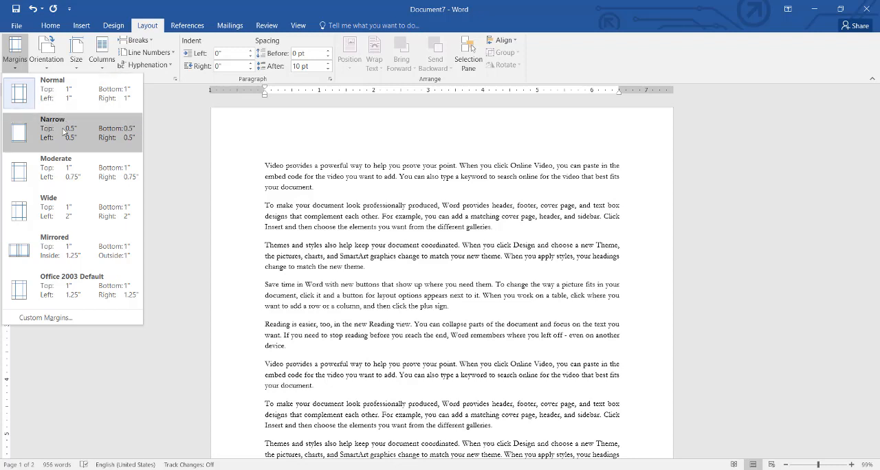
click(63, 132)
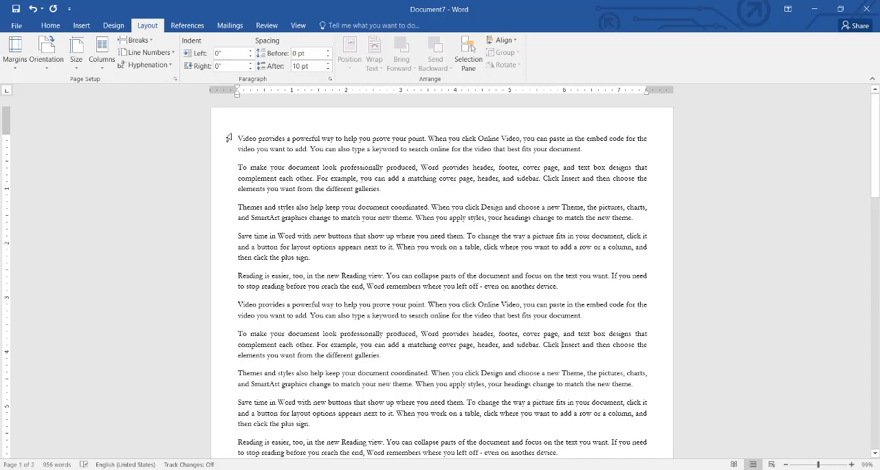
click(15, 54)
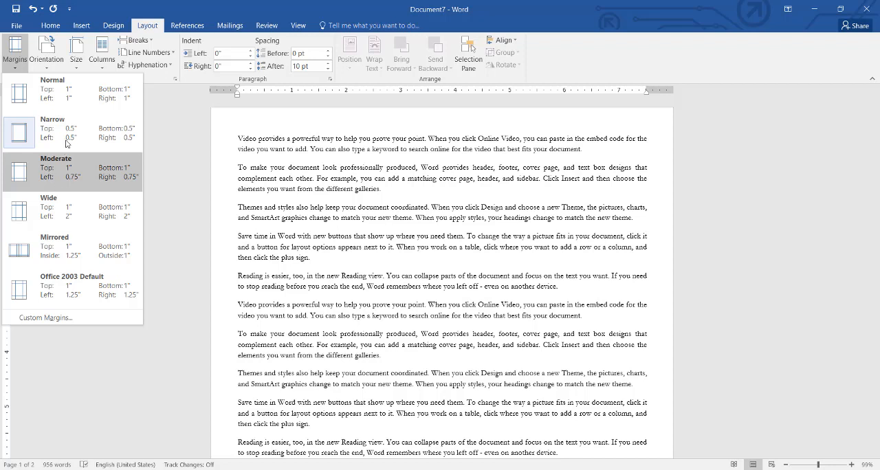
click(62, 222)
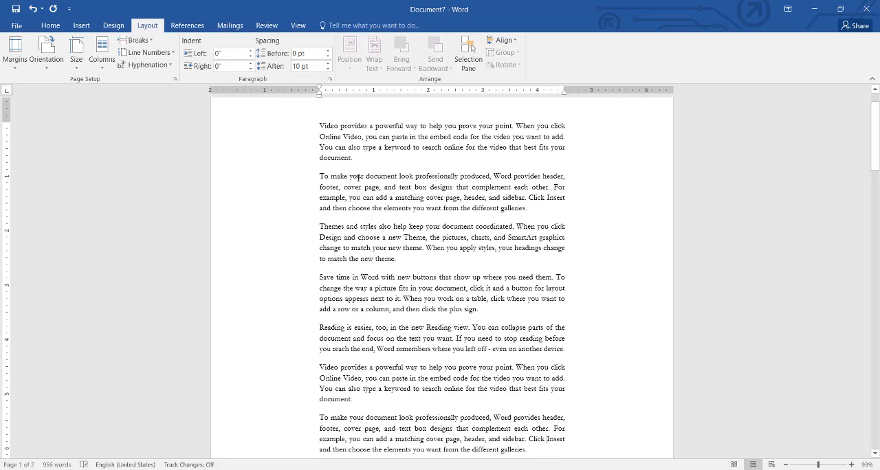
- Try the Mirrored and Office 2003 Default margin presets on the document
click(15, 65)
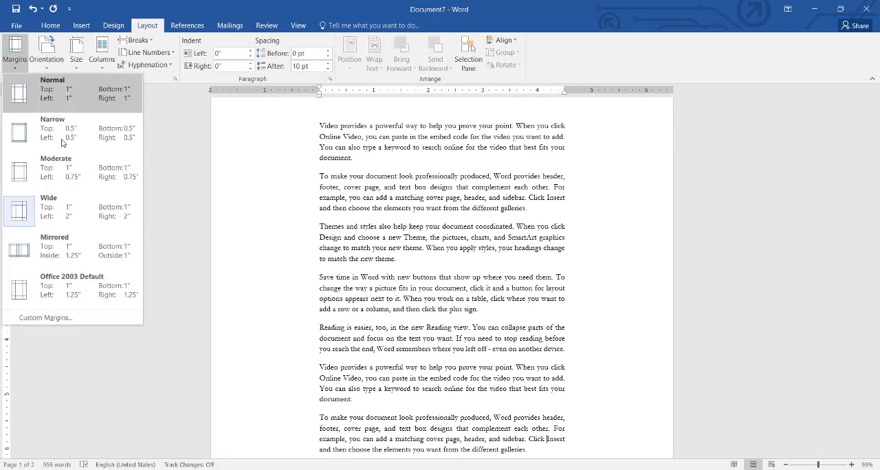
click(76, 235)
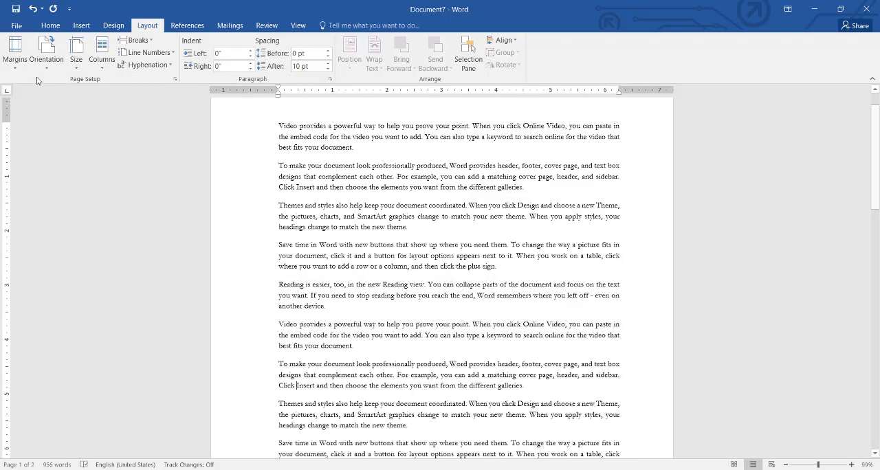
click(23, 60)
click(46, 302)
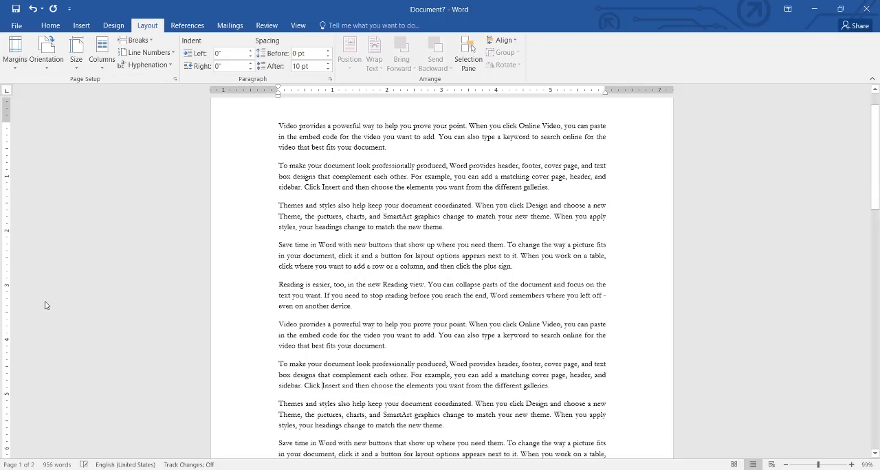
- Set the page margins to the Normal preset, with 1" on every side
click(22, 60)
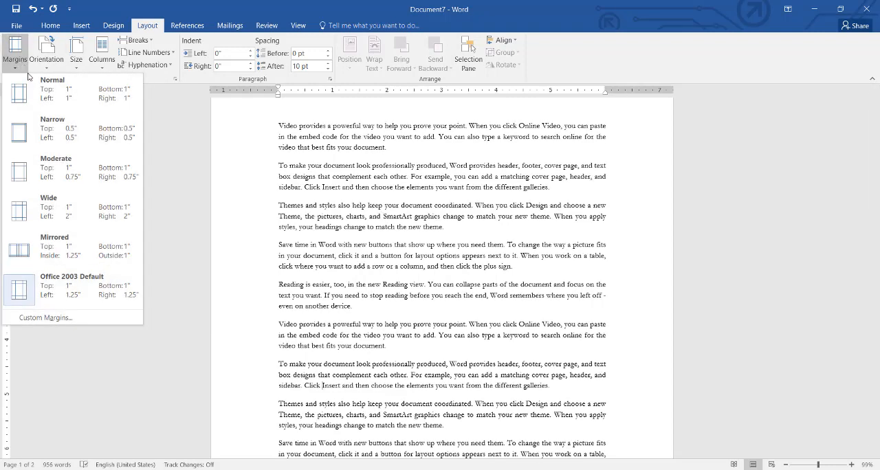
click(44, 98)
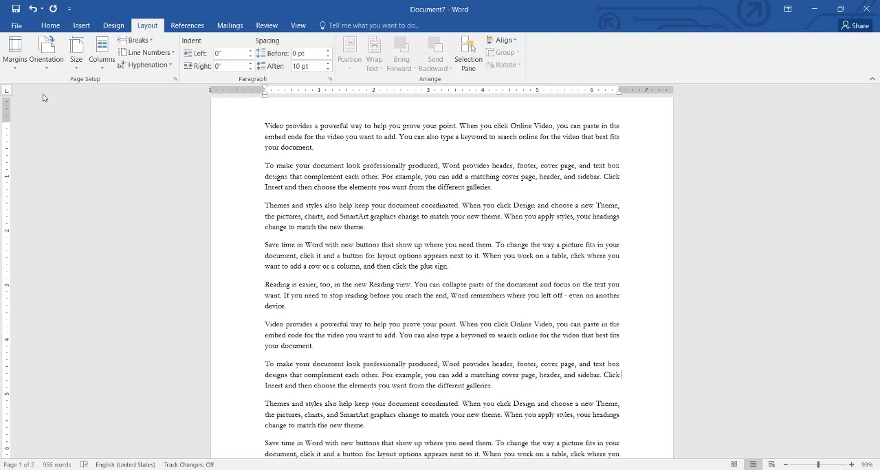
click(14, 50)
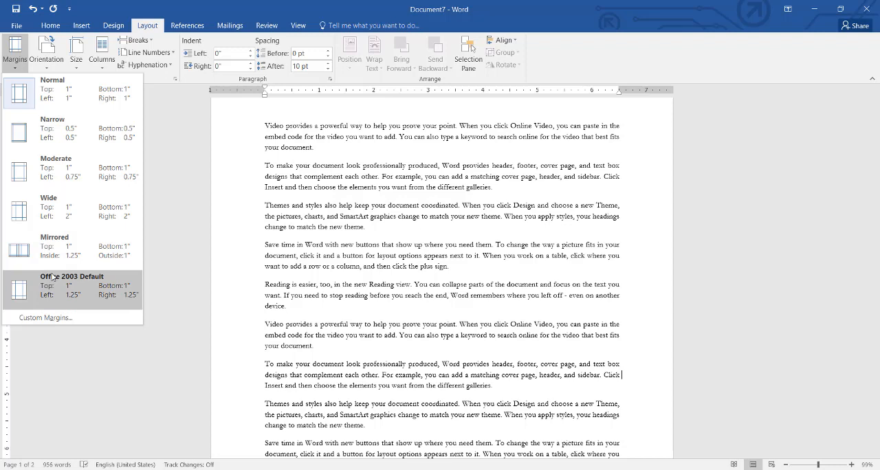
click(149, 167)
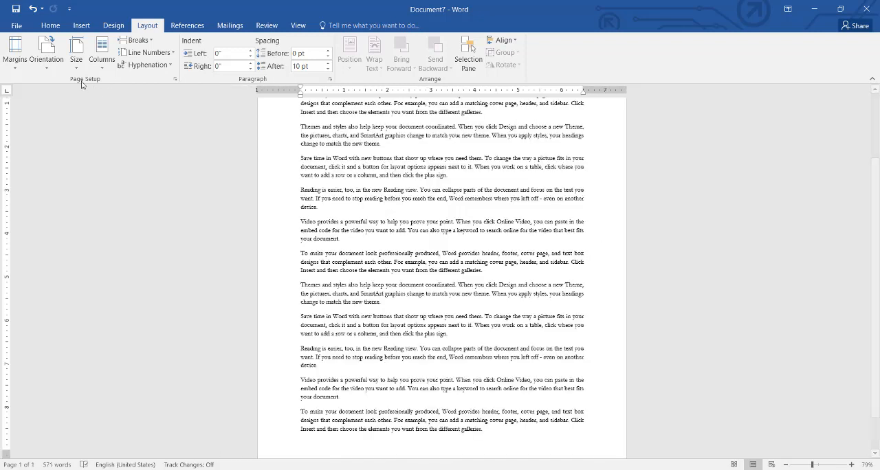
- Set the page orientation to Landscape and view the document from its beginning
click(47, 54)
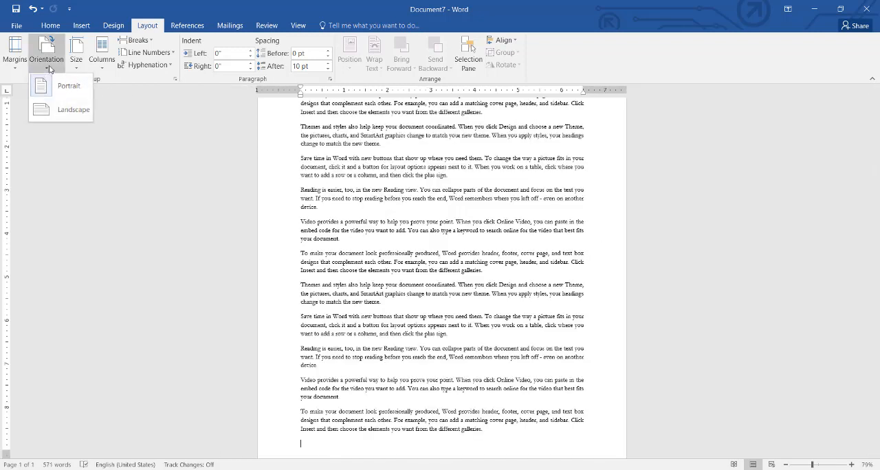
click(66, 110)
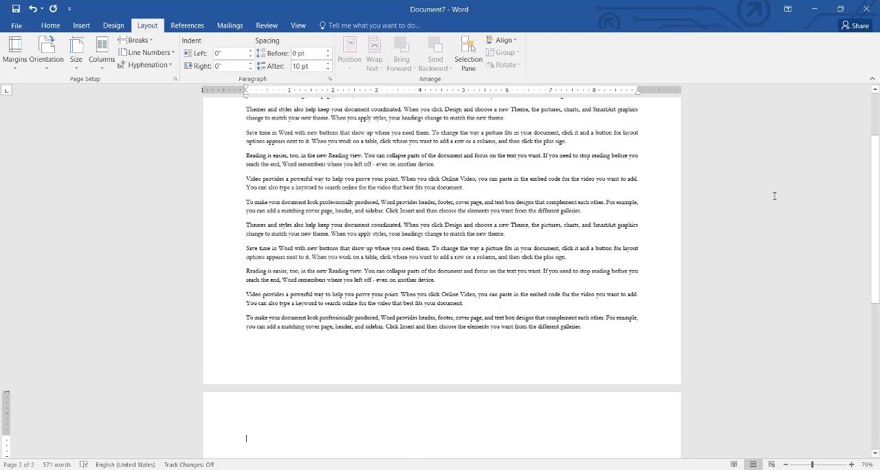
drag(876, 204, 878, 173)
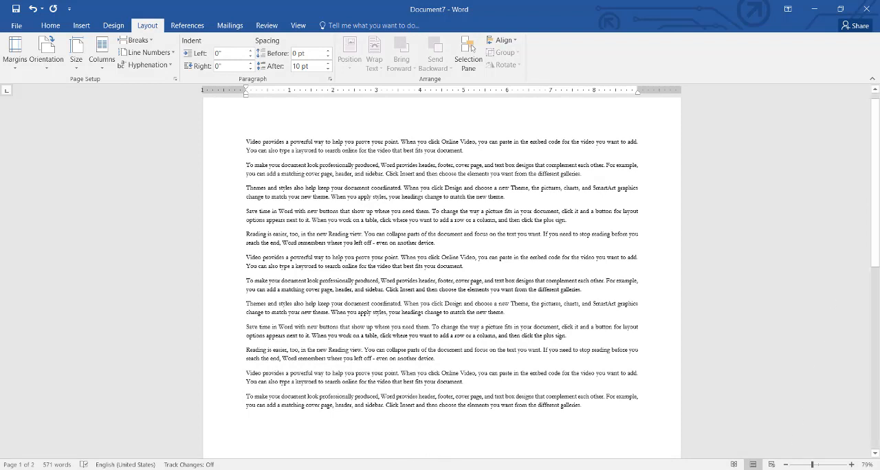
- Switch to Chrome, search Google for "landscape and portrait", examine the image results and return to Word
click(320, 469)
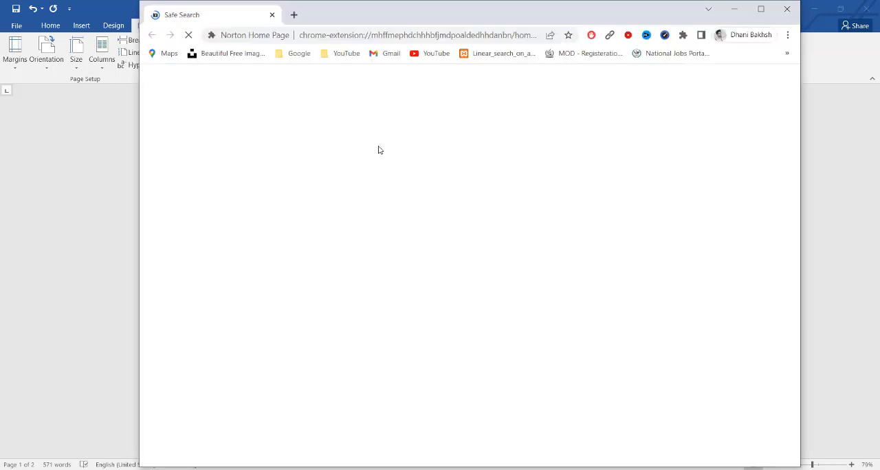
click(322, 35)
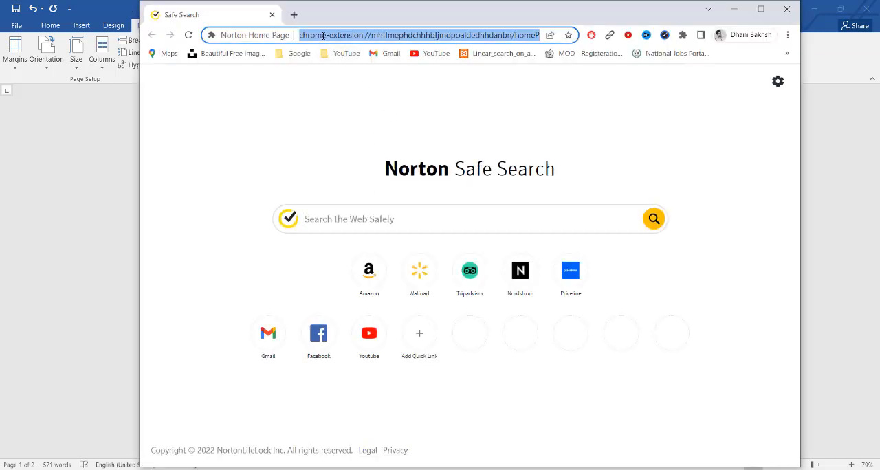
text(la)
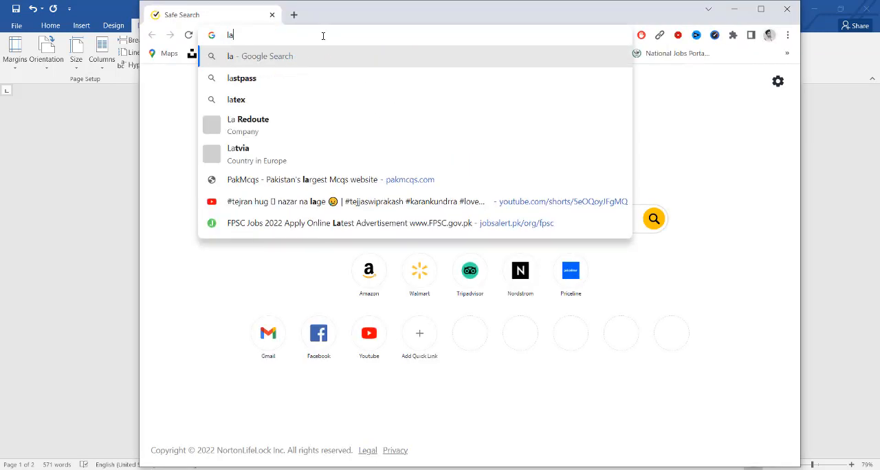
text(ndsac)
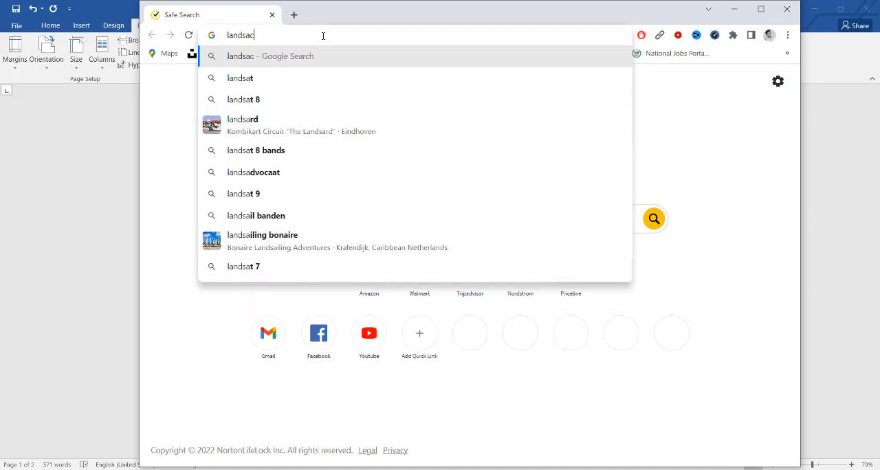
text(ape and )
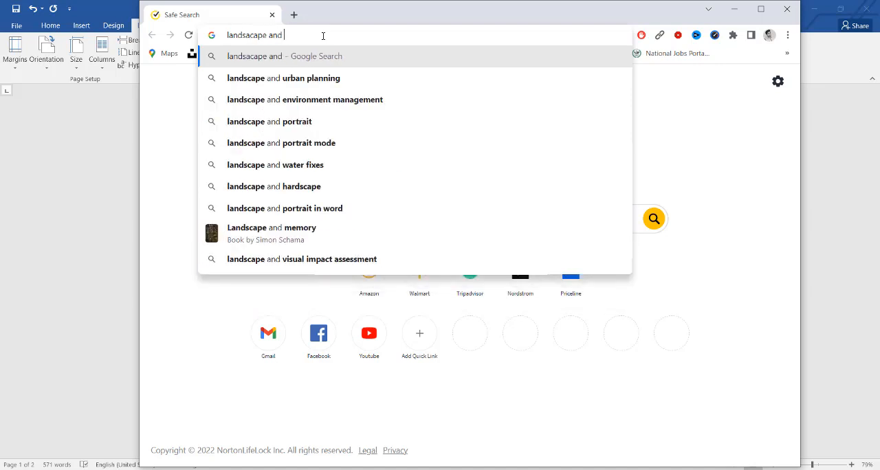
text(port)
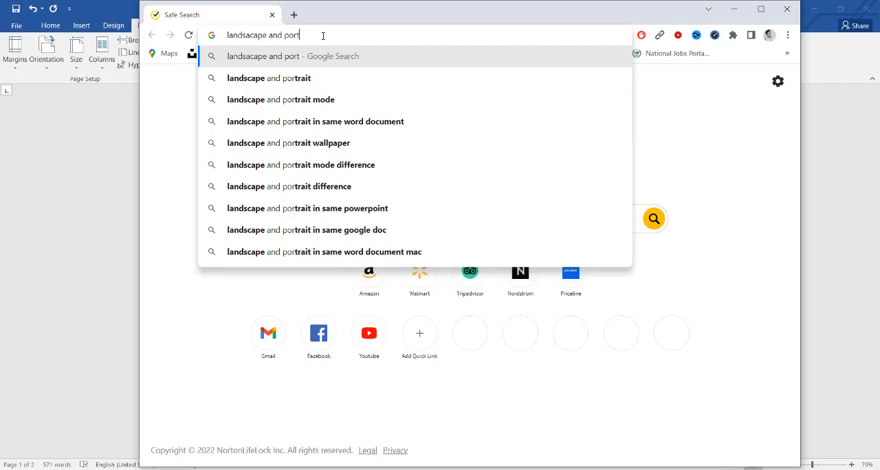
key(Down)
key(Return)
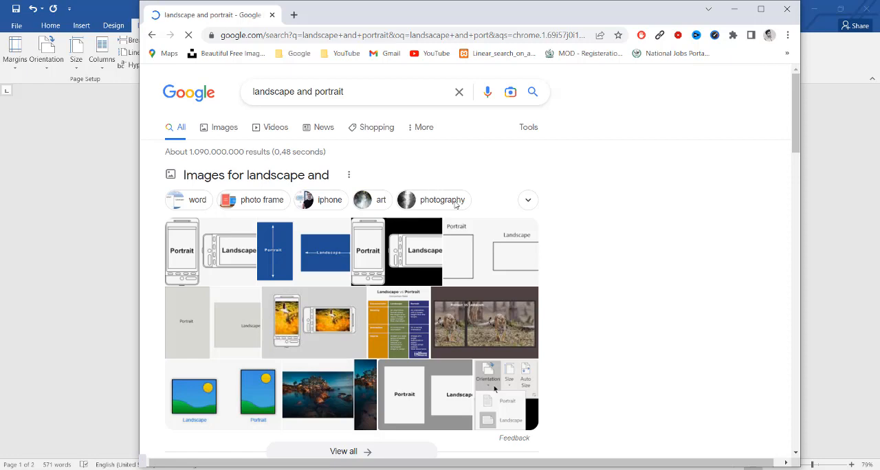
click(761, 9)
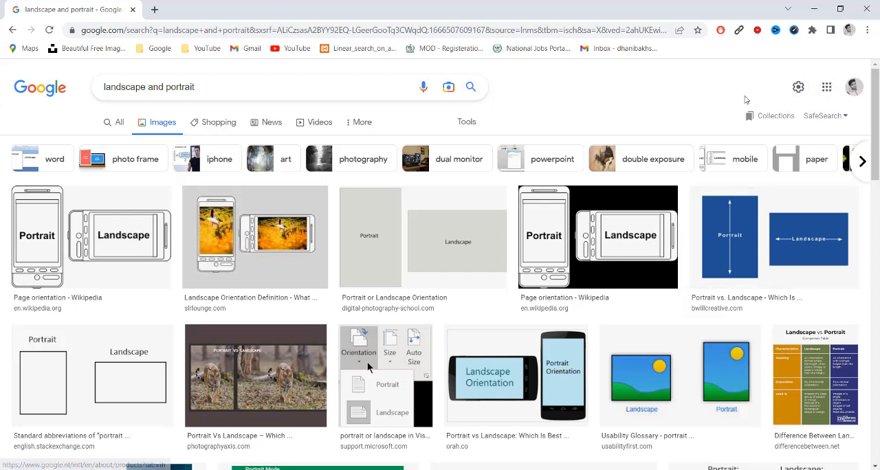
click(813, 7)
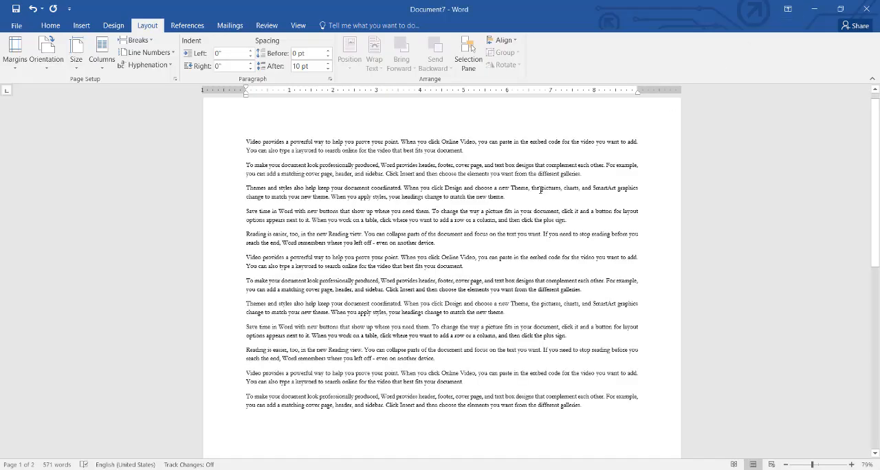
- Set the page orientation to Portrait
click(46, 53)
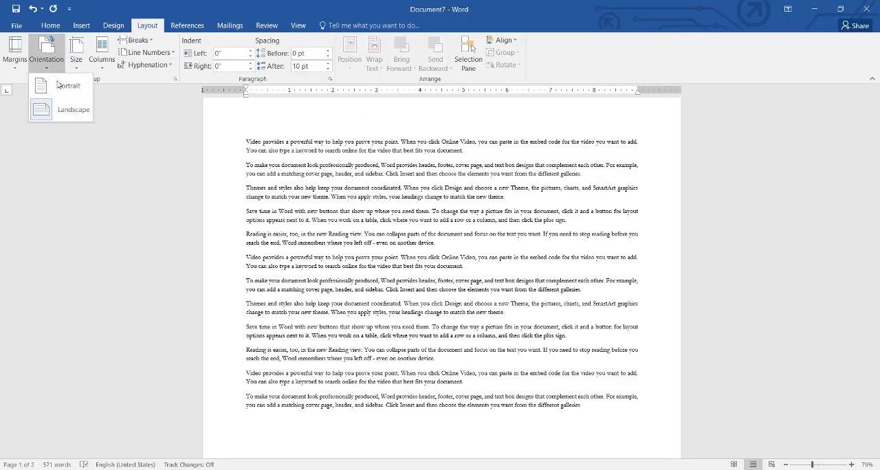
click(62, 94)
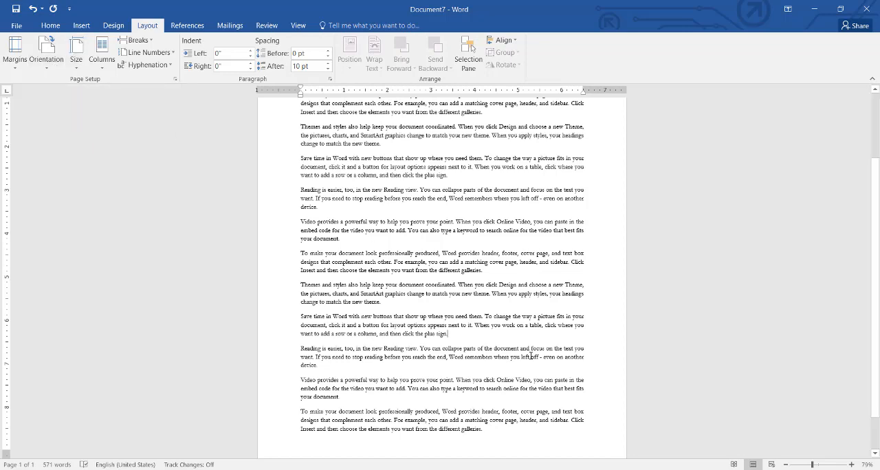
drag(875, 224, 875, 140)
- Set the paper size to A4 (8.27" x 11.69")
click(76, 55)
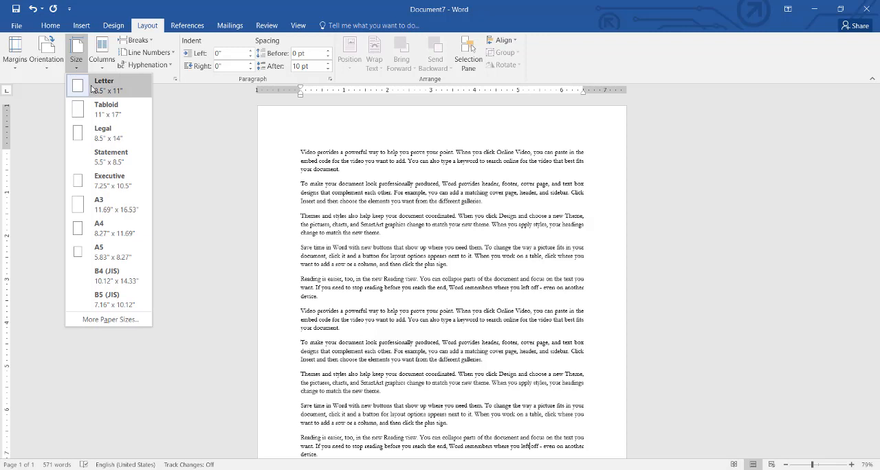
click(124, 226)
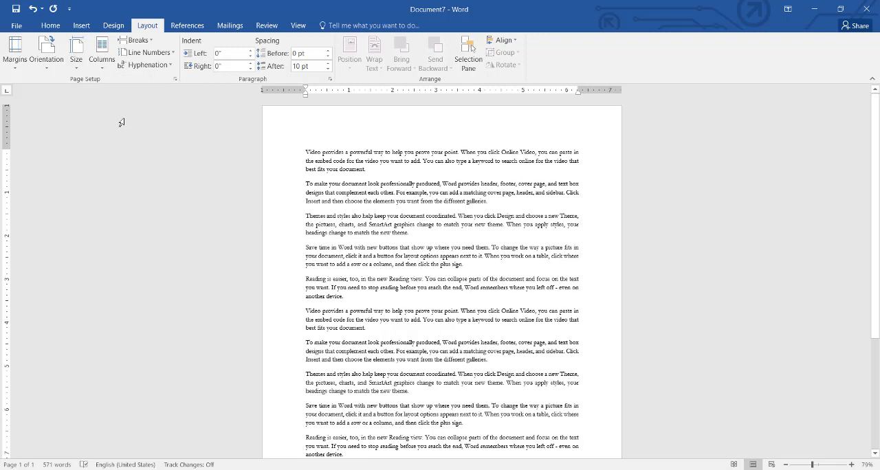
click(84, 71)
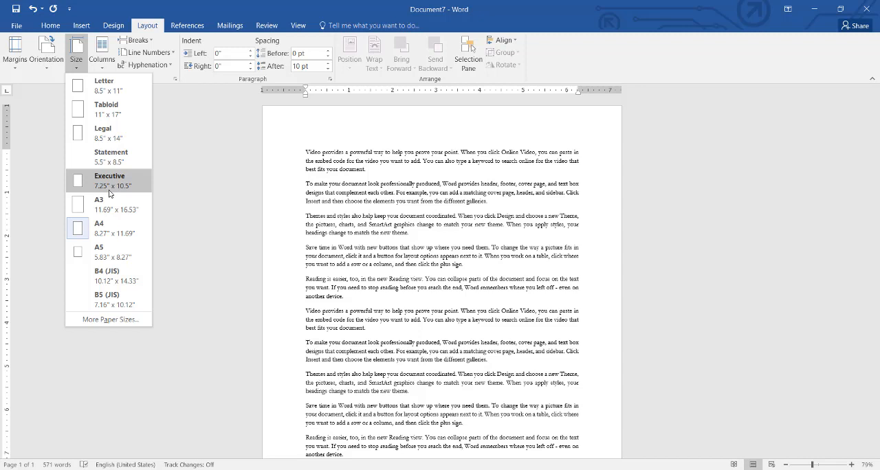
click(181, 228)
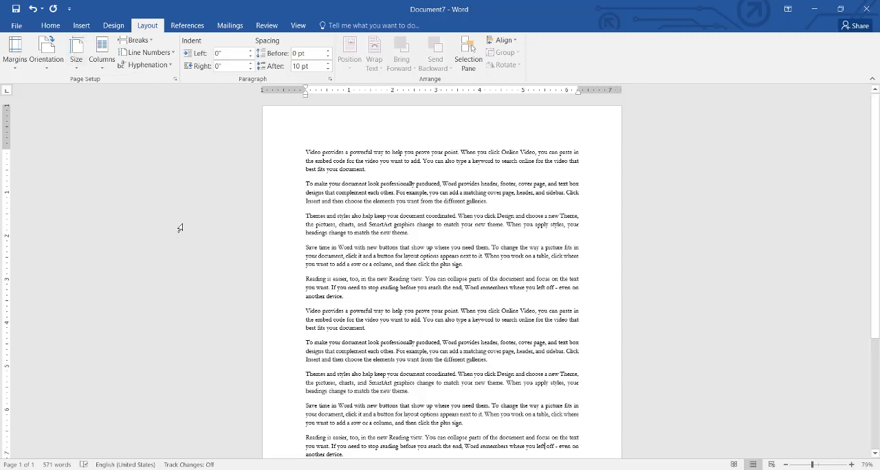
- Try a two-column and a three-column layout on the document text and view the whole page
click(104, 67)
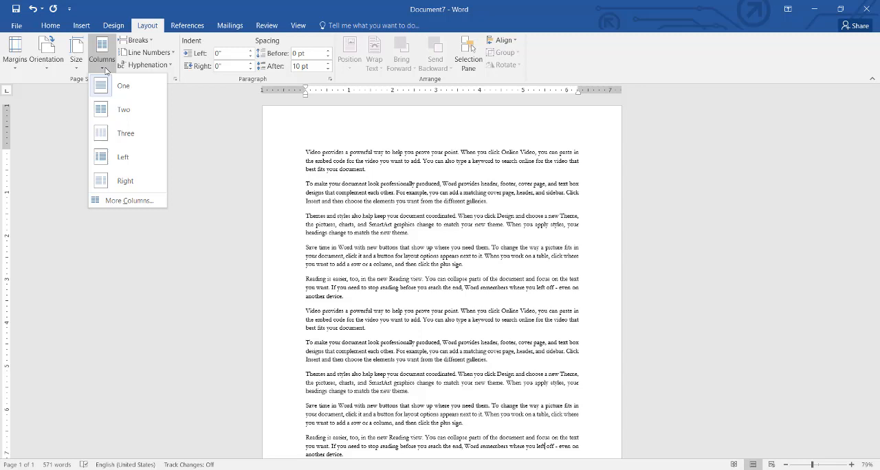
click(115, 120)
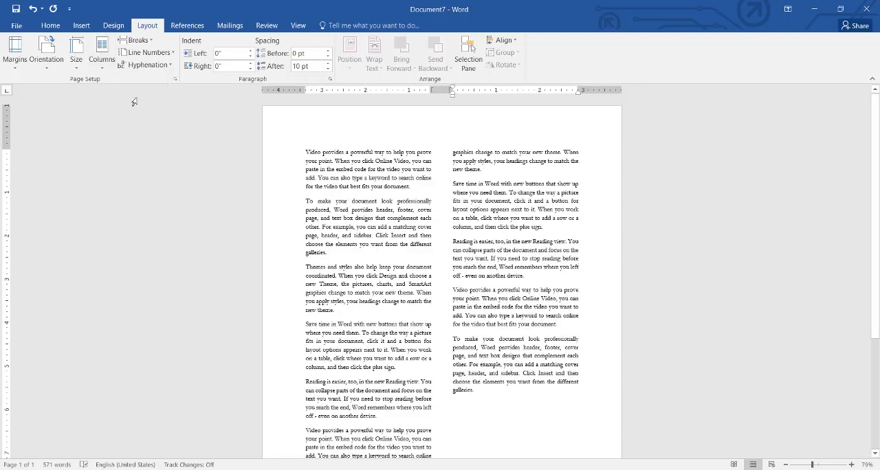
click(108, 66)
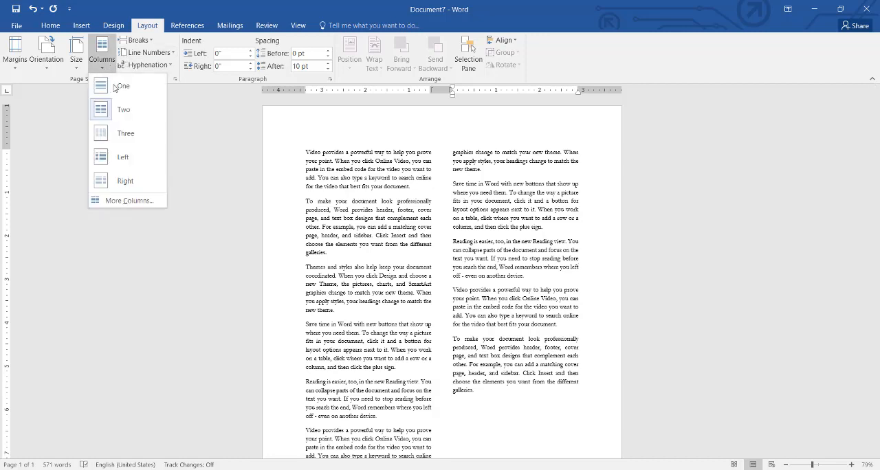
click(115, 134)
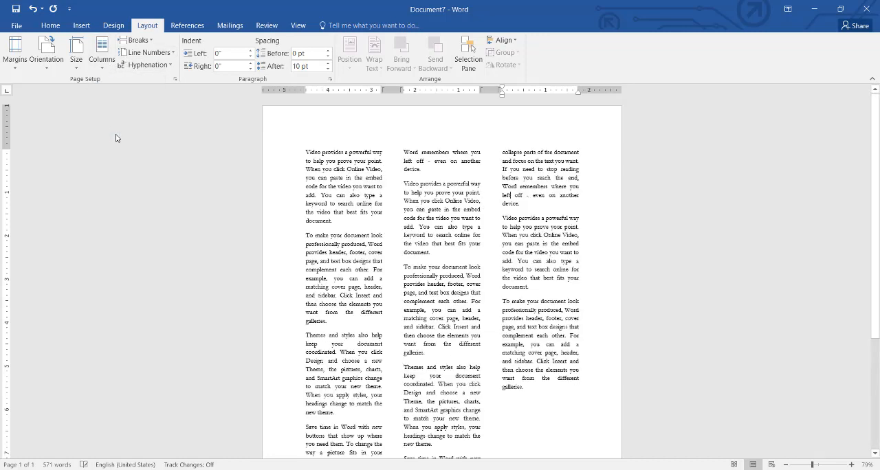
click(104, 66)
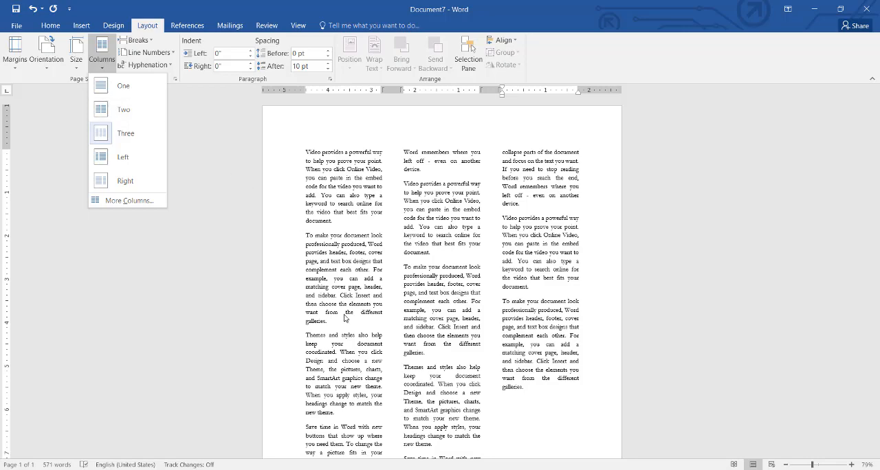
click(809, 229)
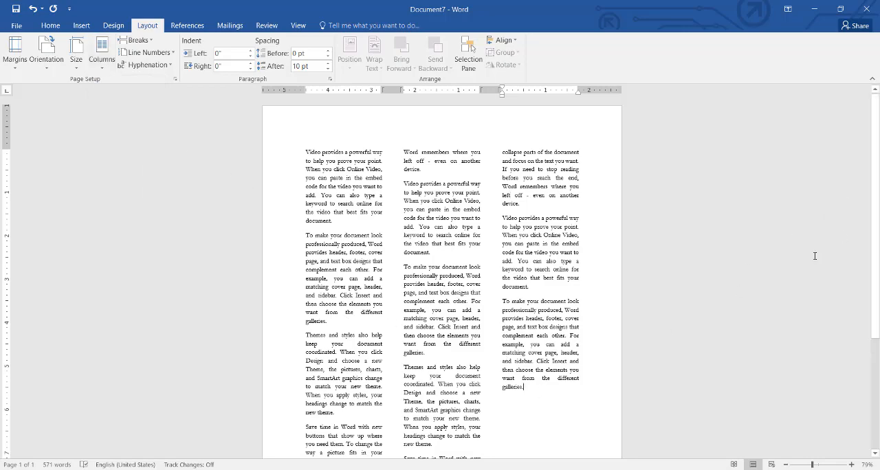
scroll(442, 275, down, 5)
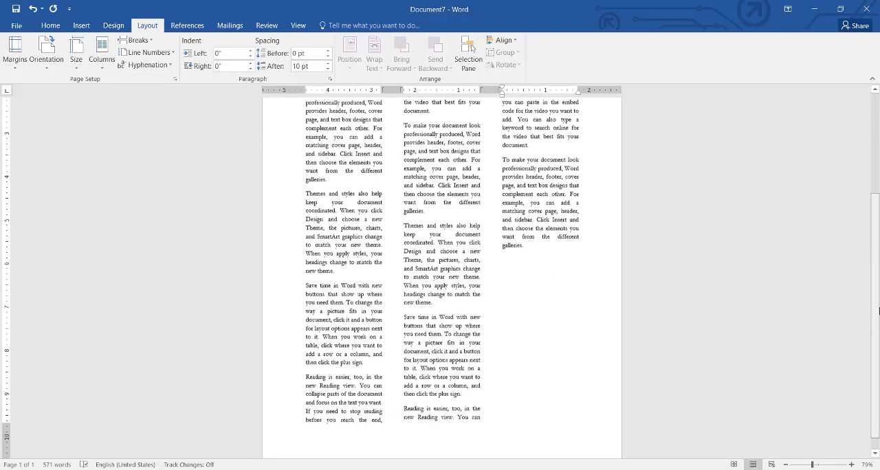
drag(879, 291, 878, 199)
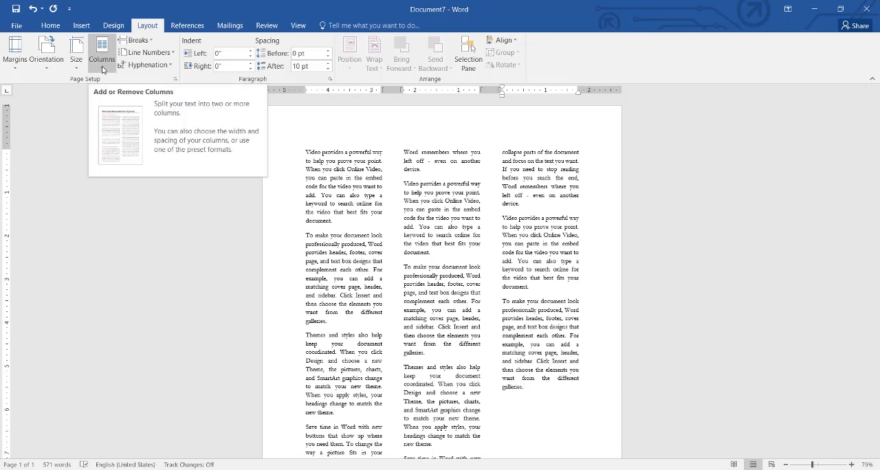
- Undo the column changes to restore a single column and view the available break types
key(ctrl+z)
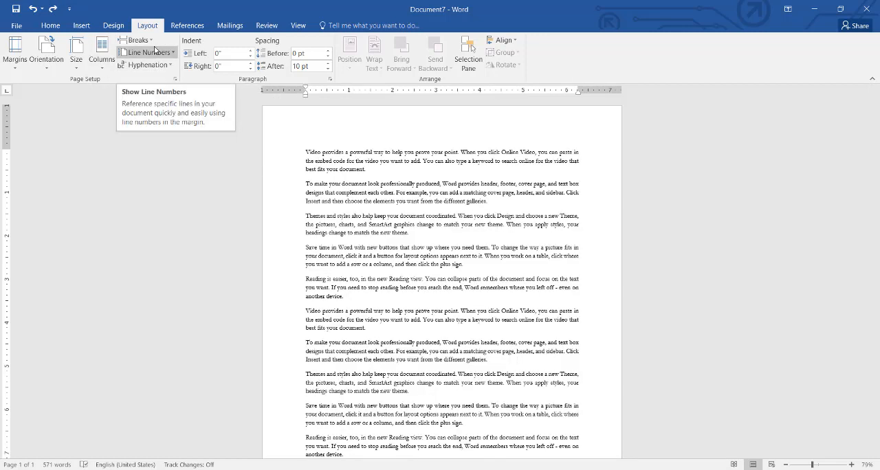
click(150, 43)
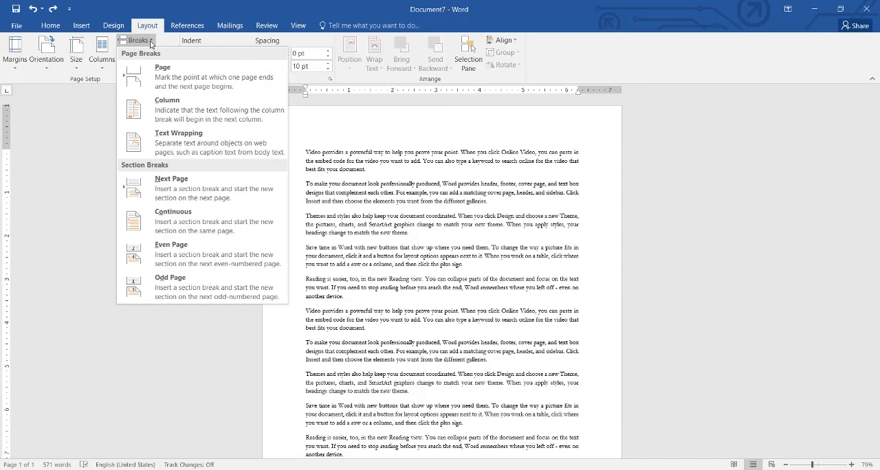
click(367, 302)
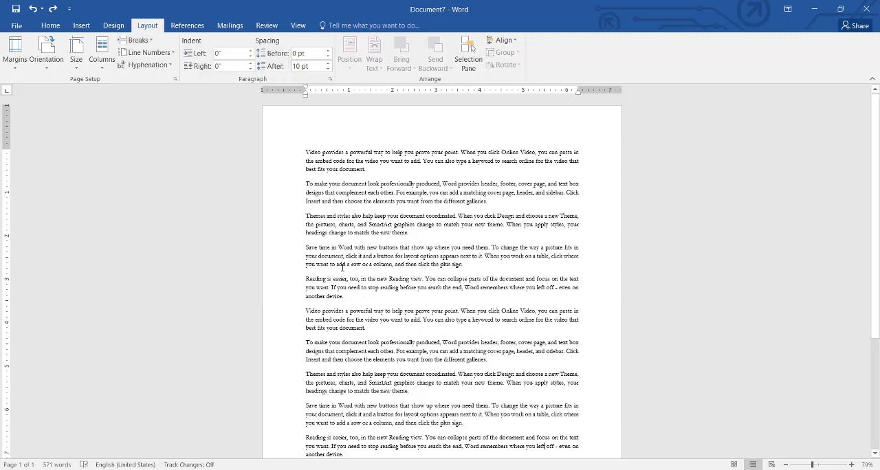
- Arrange the document text in two columns, view the page and look over the page and section break types
click(102, 50)
click(123, 111)
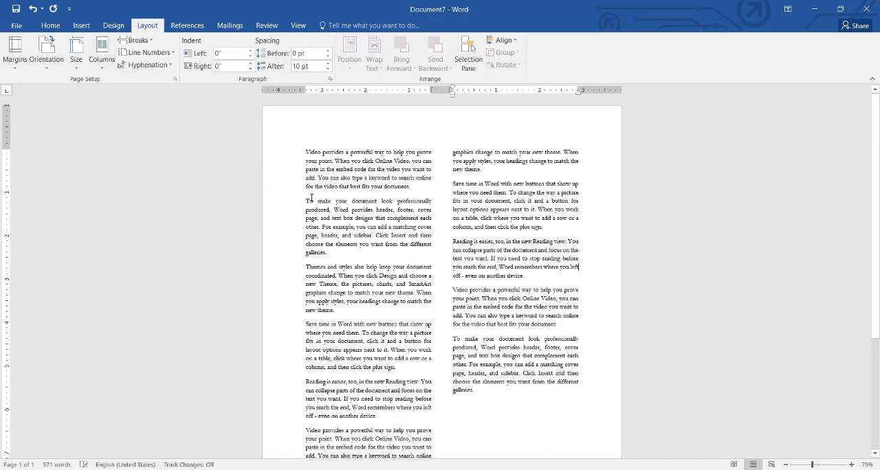
scroll(523, 416, down, 5)
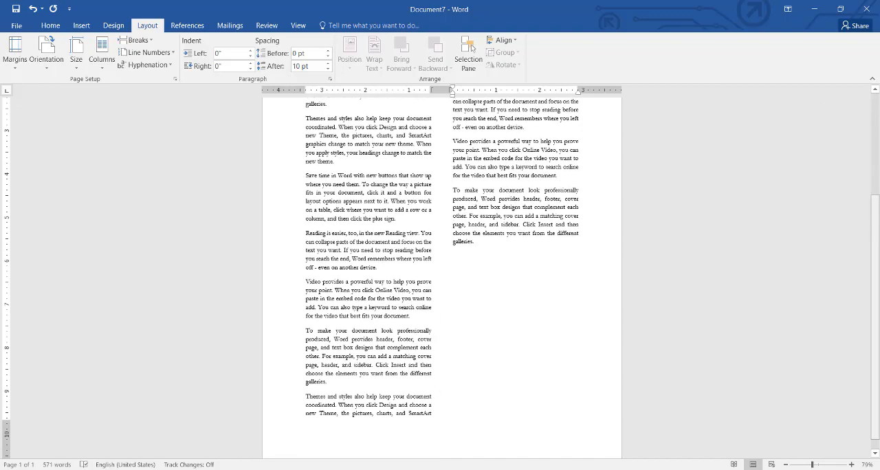
drag(876, 229, 875, 137)
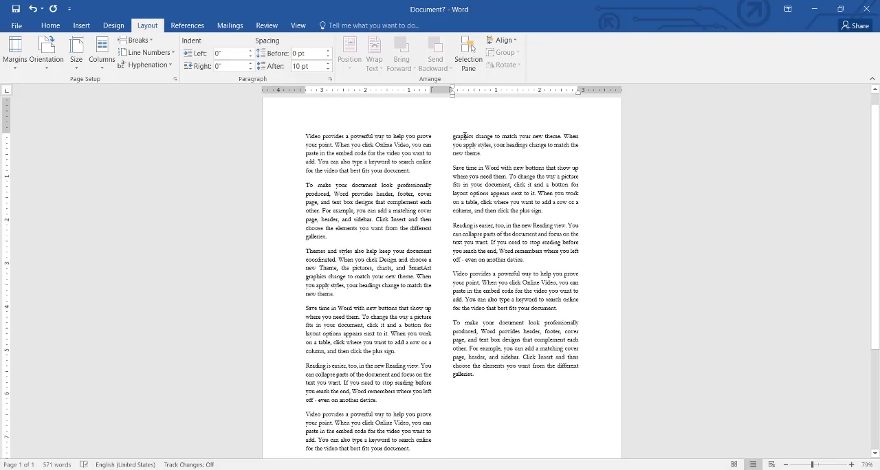
click(154, 42)
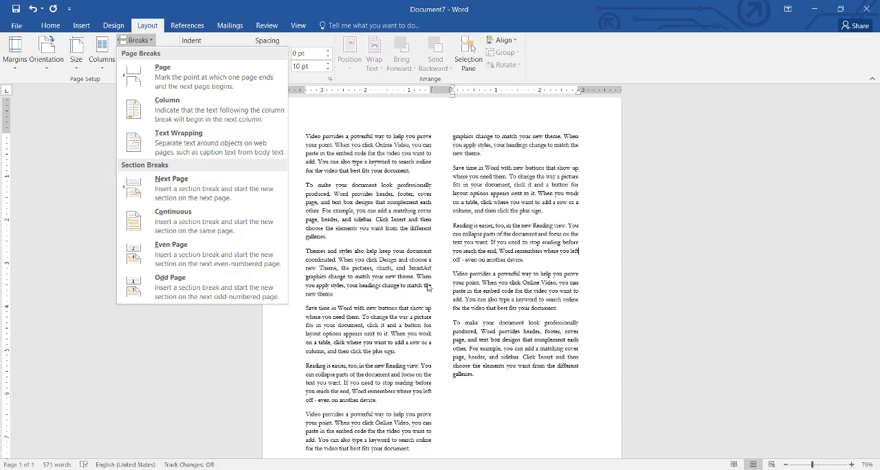
click(387, 285)
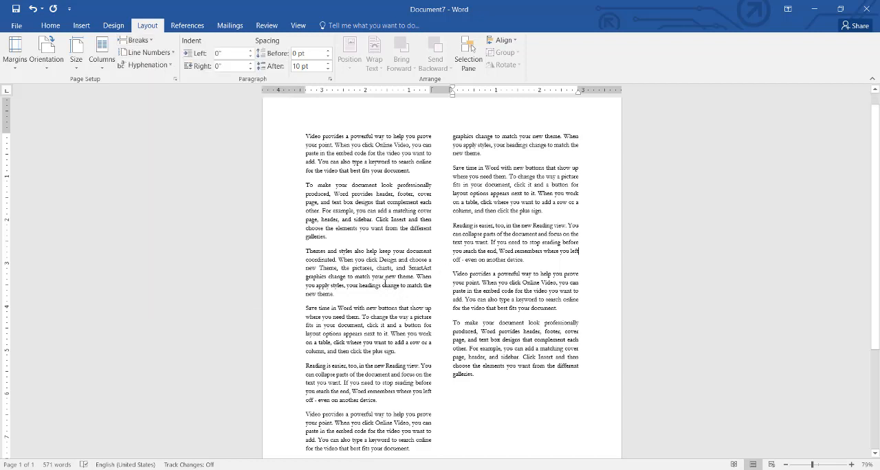
- Insert the "Graphic Designing" picture from a file into the second column
click(81, 25)
click(113, 57)
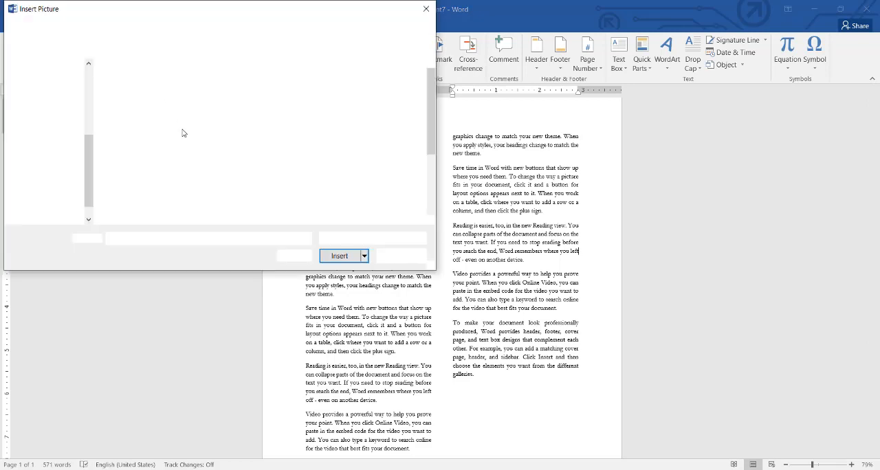
double_click(255, 200)
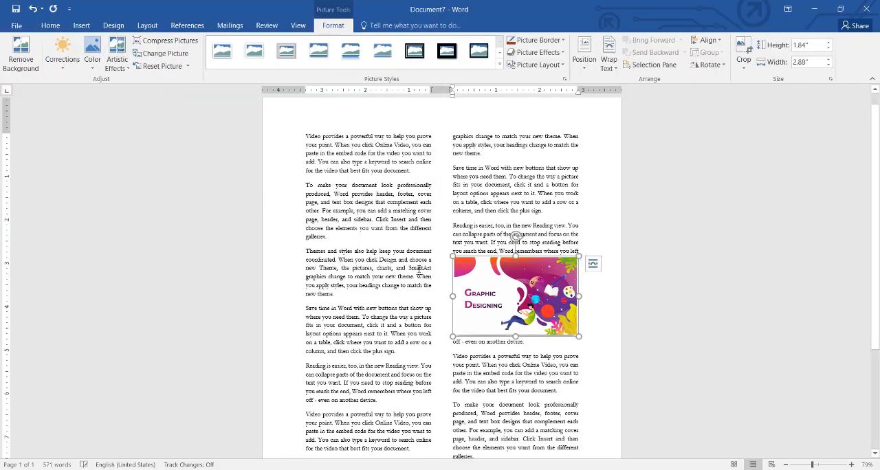
- Move the picture into the first column, make the text wrap around it and place it within the "To make your document" paragraph
drag(477, 310, 430, 304)
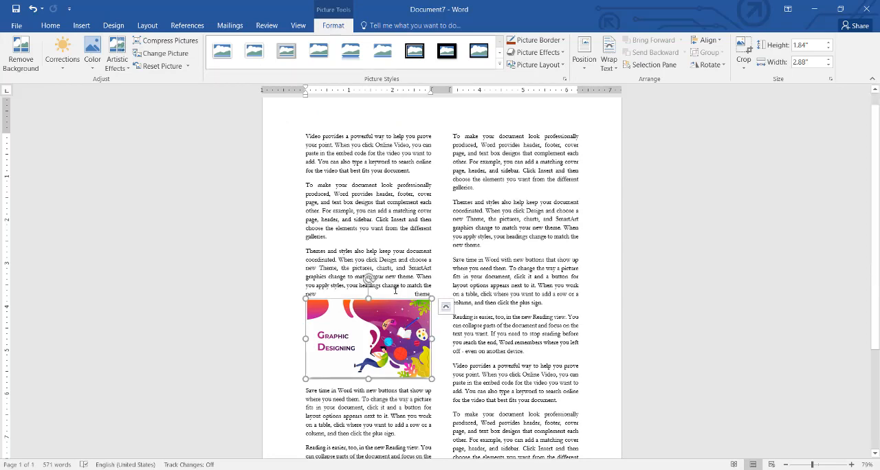
click(608, 62)
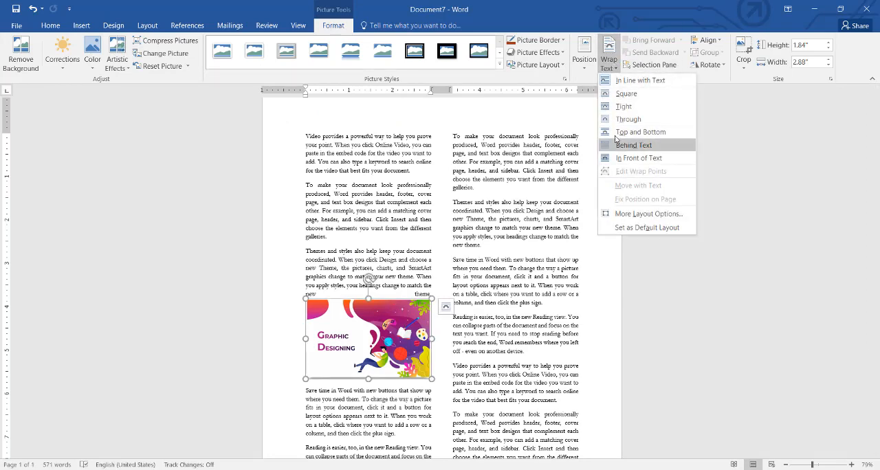
click(628, 130)
drag(387, 302, 388, 261)
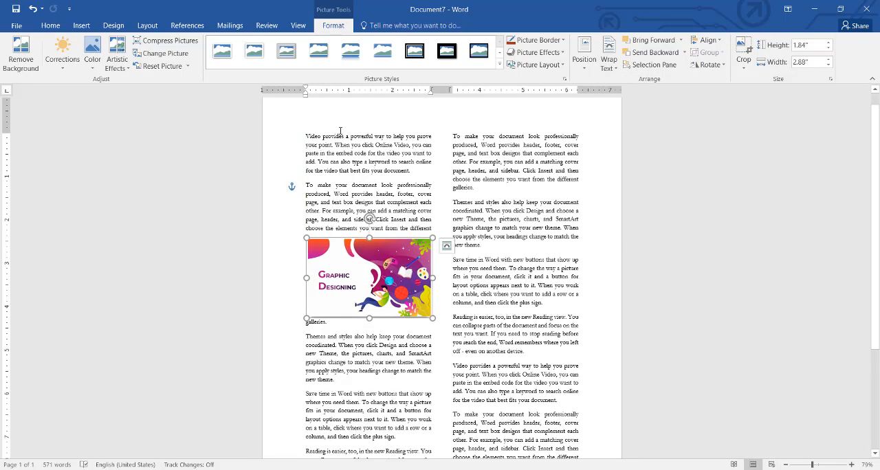
- Set the word "your" in the second paragraph and the text following it to a one-column layout
click(81, 25)
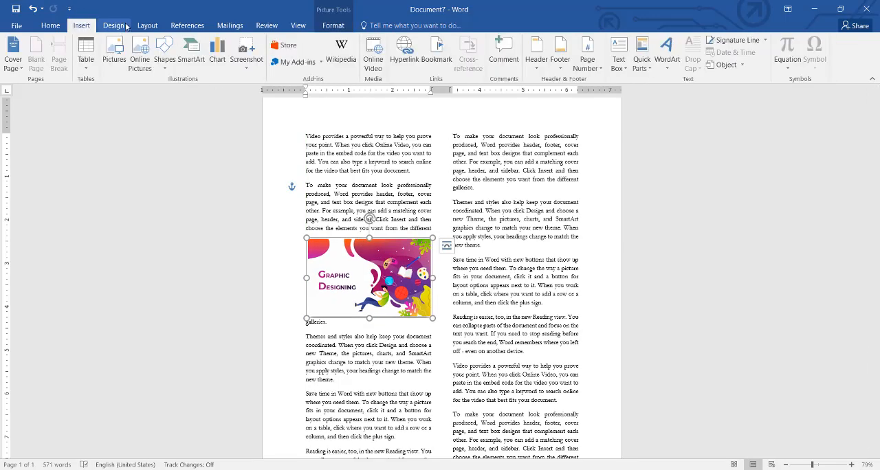
click(147, 25)
click(74, 66)
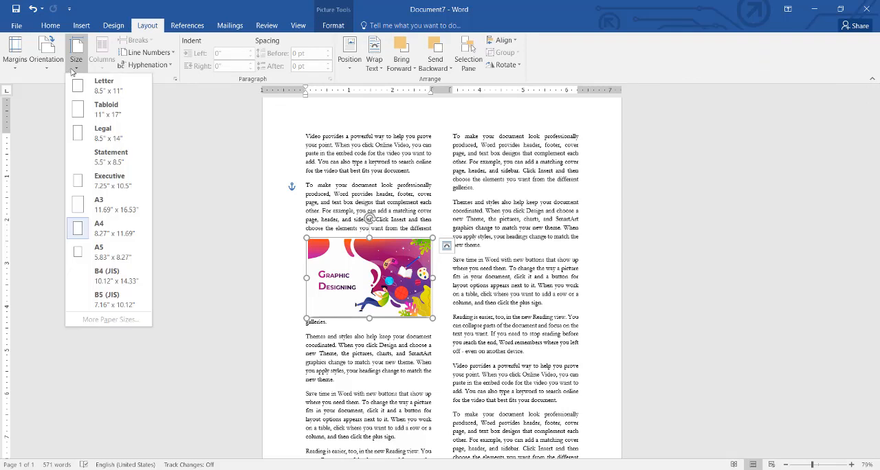
click(73, 70)
click(335, 186)
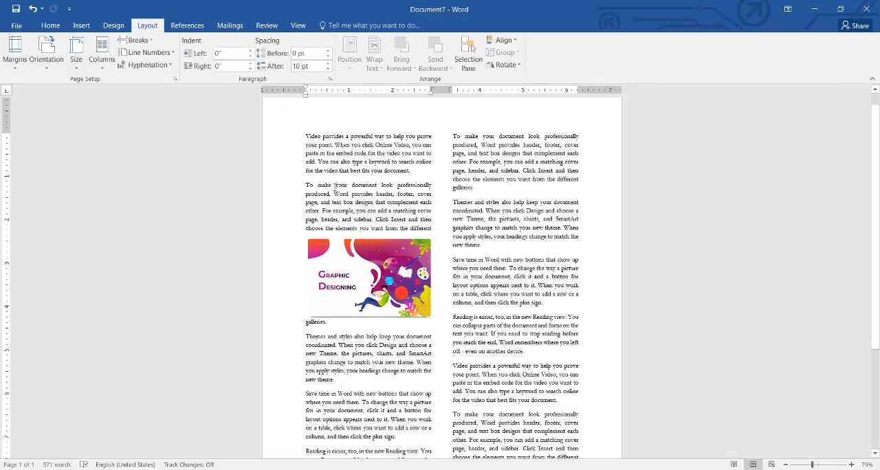
double_click(344, 185)
click(101, 63)
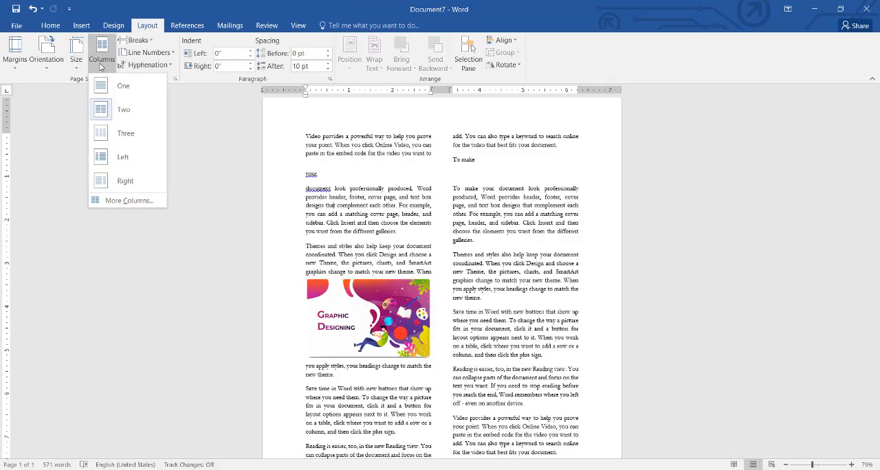
click(117, 86)
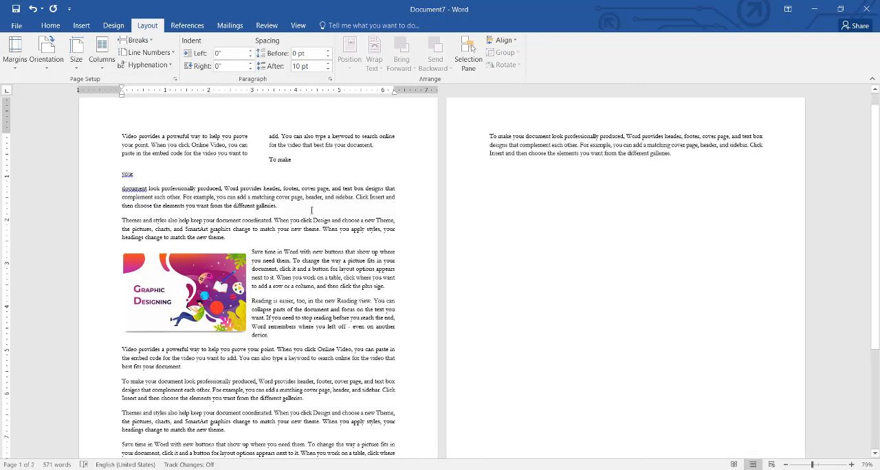
- Undo the one-column layout and the latest picture move, looking over the break types in between
drag(202, 263, 201, 304)
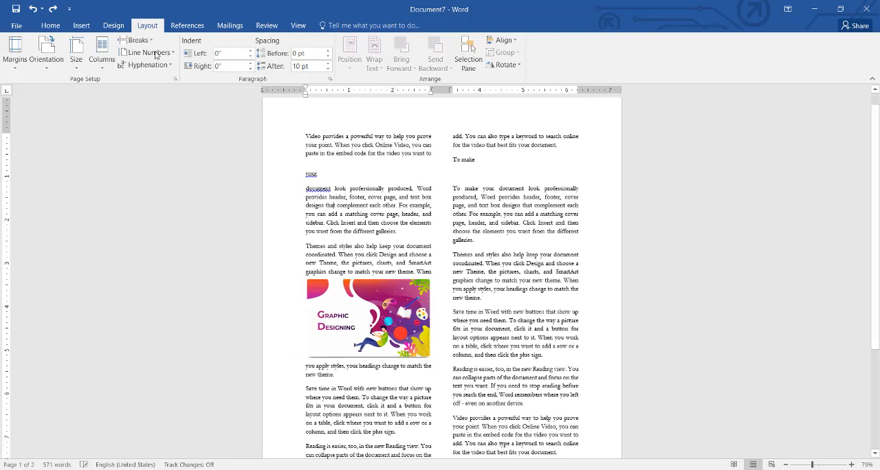
click(137, 40)
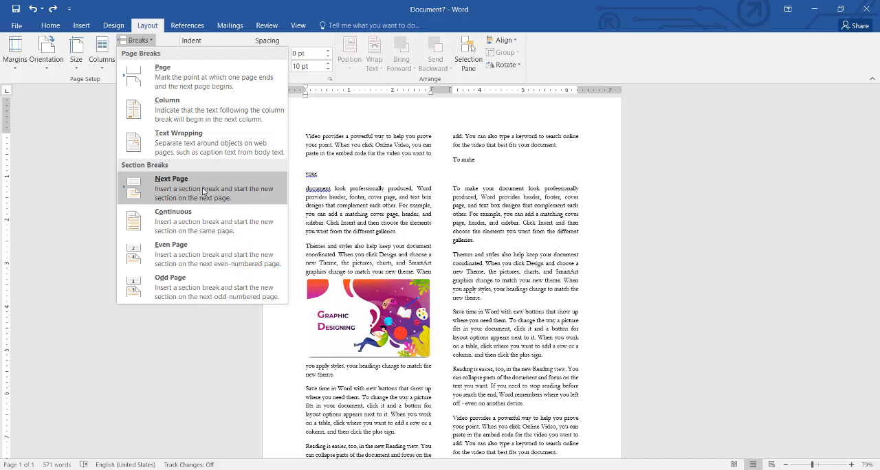
click(343, 246)
key(ctrl+z)
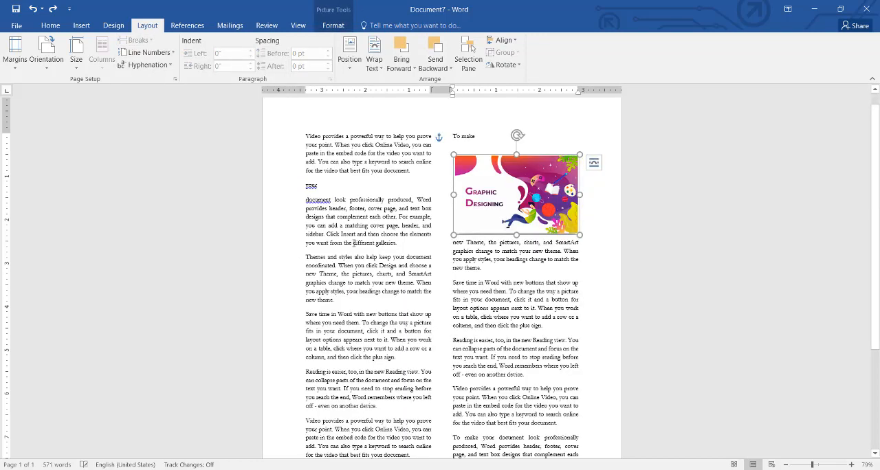
- Delete the picture and all the text from the document
key(Delete)
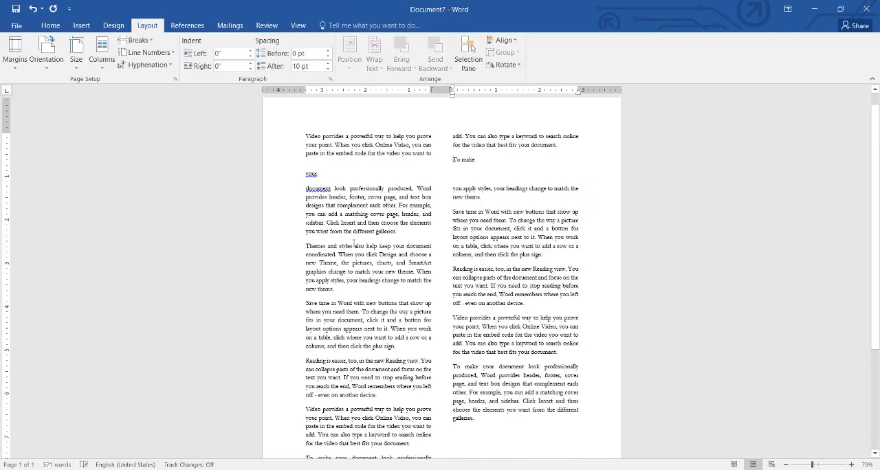
key(ctrl+a)
key(Delete)
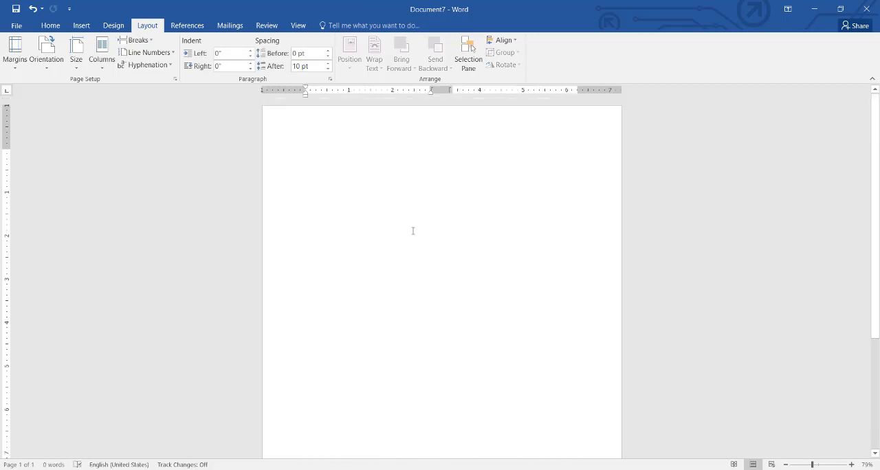
- Fill the empty document with sample text using =rand(100)
text(=rand(100)
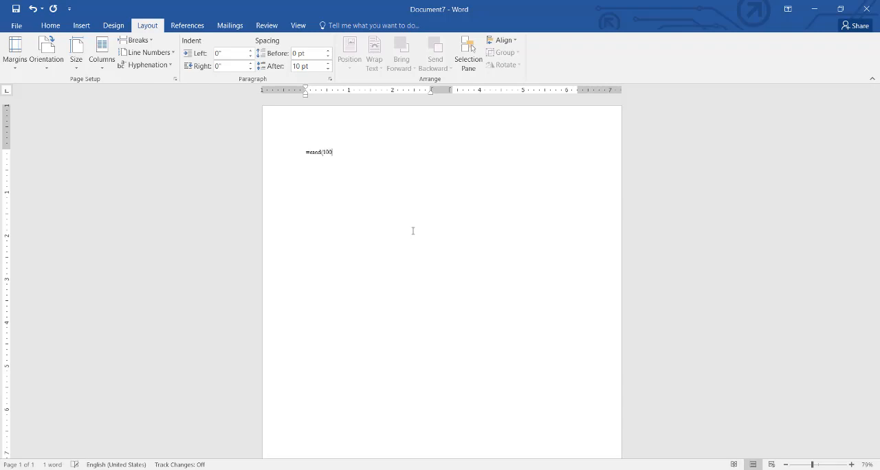
key(Return)
- Insert a Next Page section break after the "Reading is easier" paragraph near the end of the page
scroll(413, 274, down, 5)
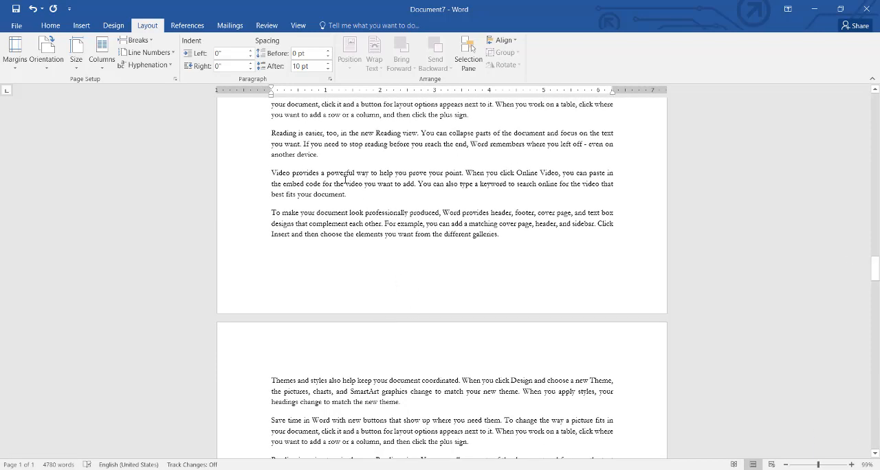
click(156, 46)
click(175, 178)
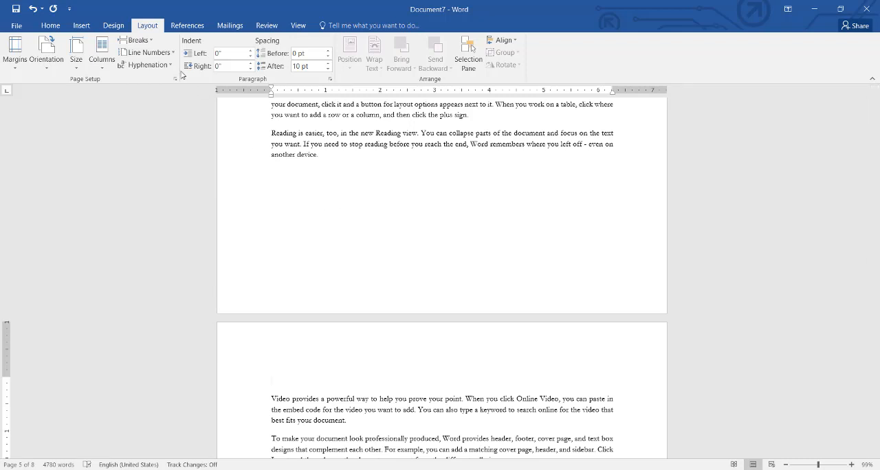
click(136, 40)
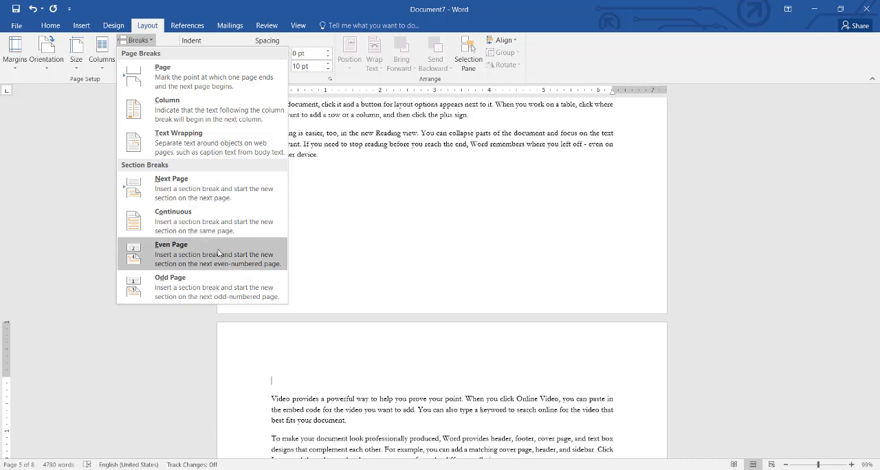
click(324, 365)
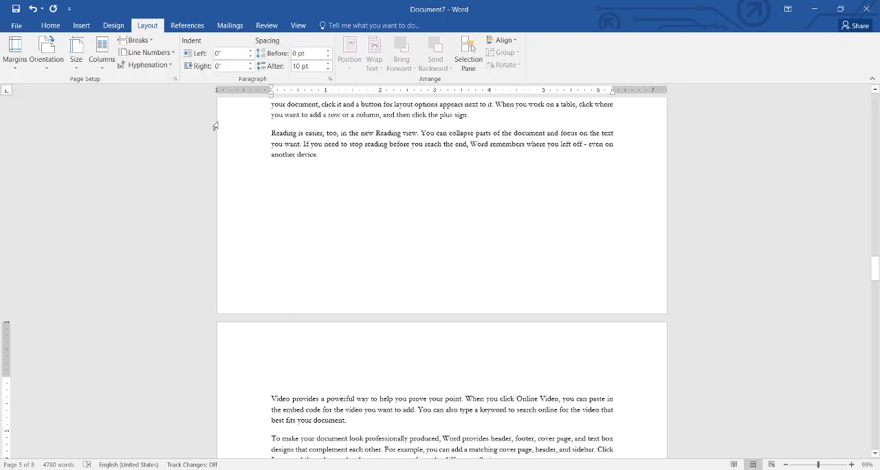
- Insert the built-in Facet (Even Page) header and return to the body text
click(81, 28)
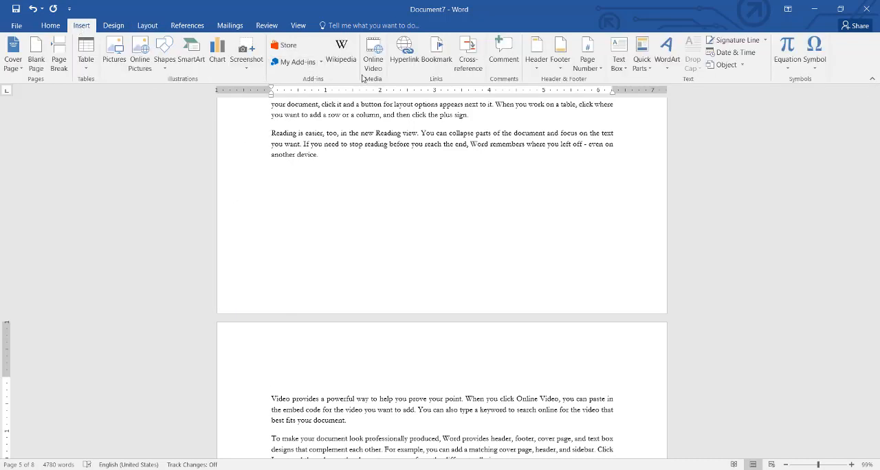
click(560, 69)
click(536, 60)
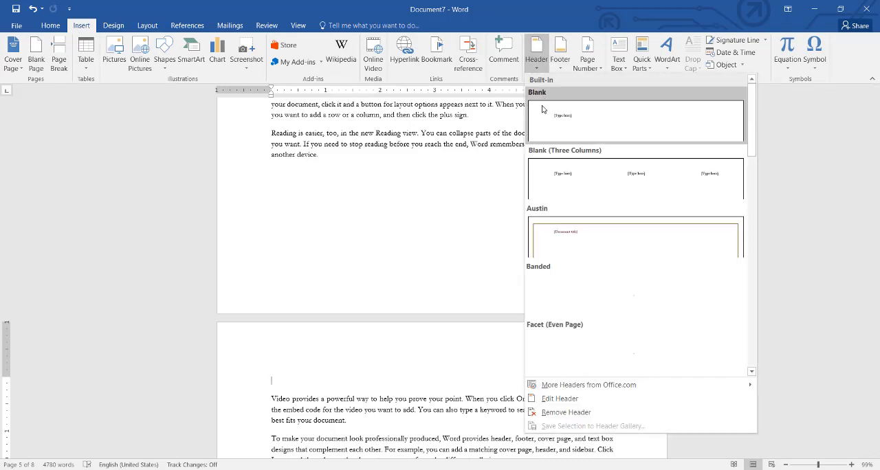
drag(753, 172, 756, 205)
click(639, 206)
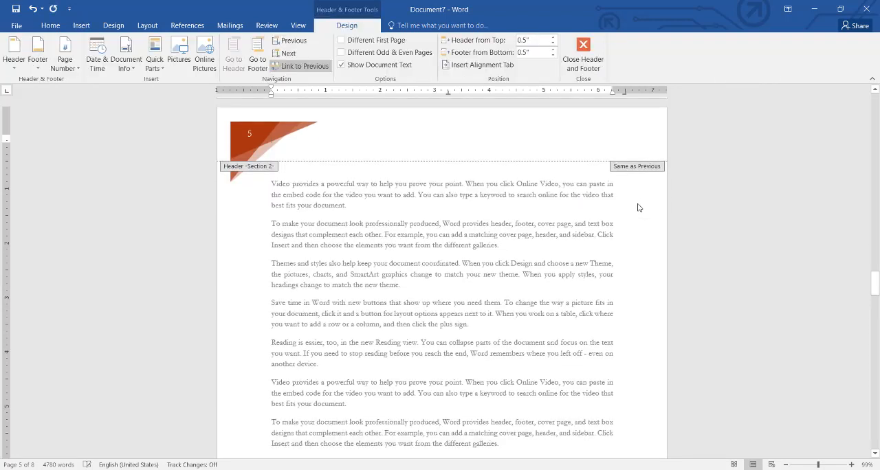
triple_click(497, 260)
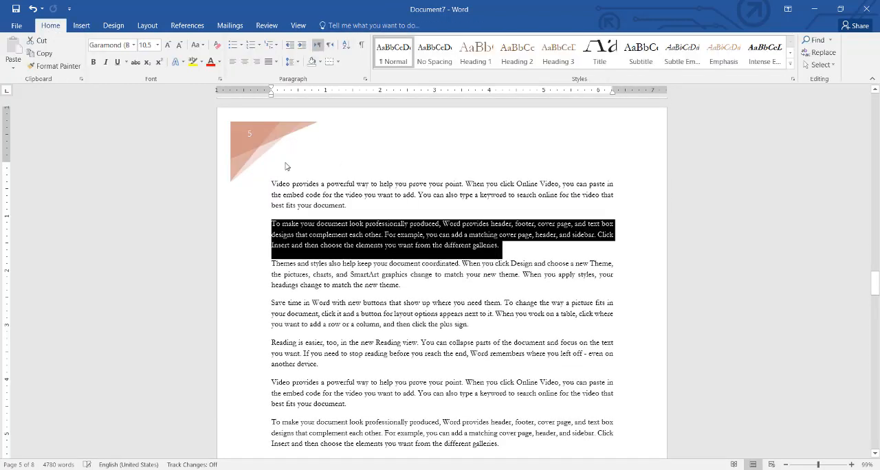
- Insert an Even Page section break at the "headings change to match the new theme" line on page 5
click(244, 288)
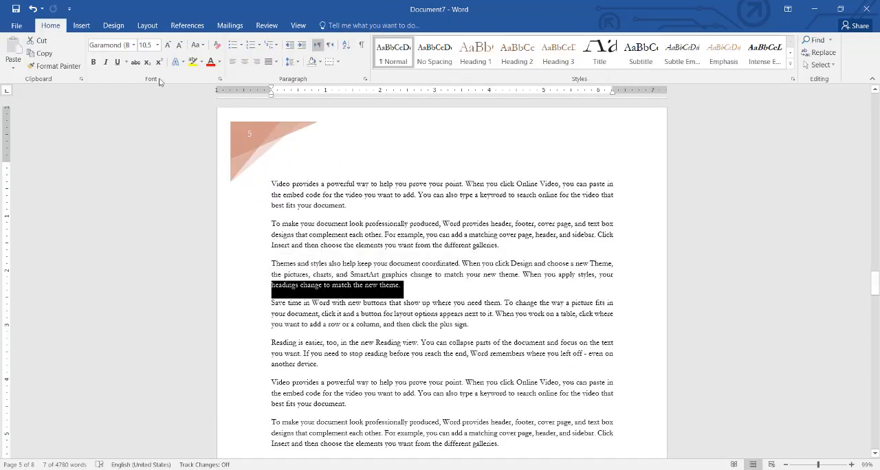
click(147, 26)
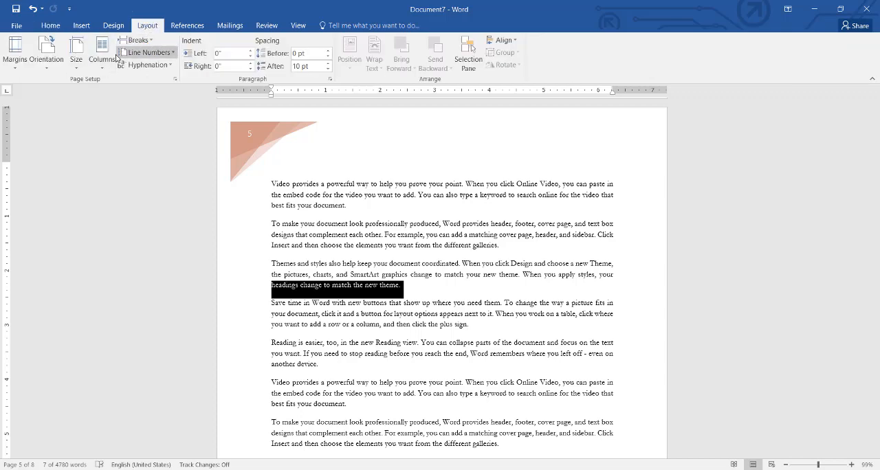
click(136, 39)
click(179, 278)
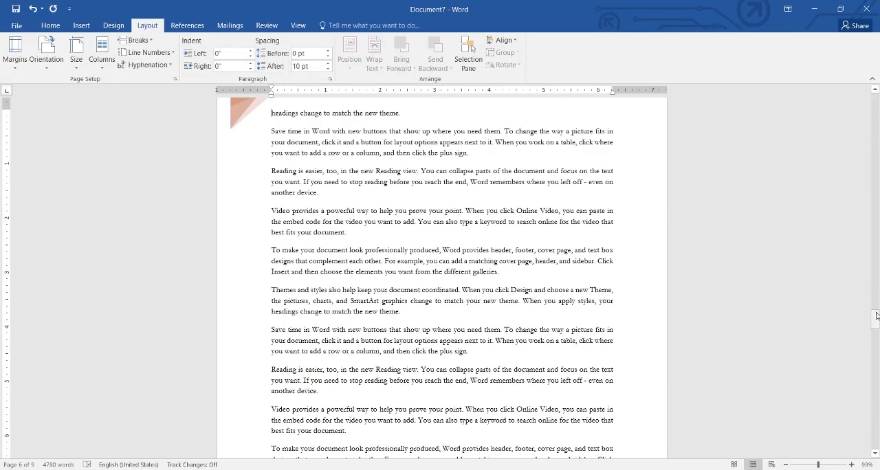
drag(876, 317, 876, 309)
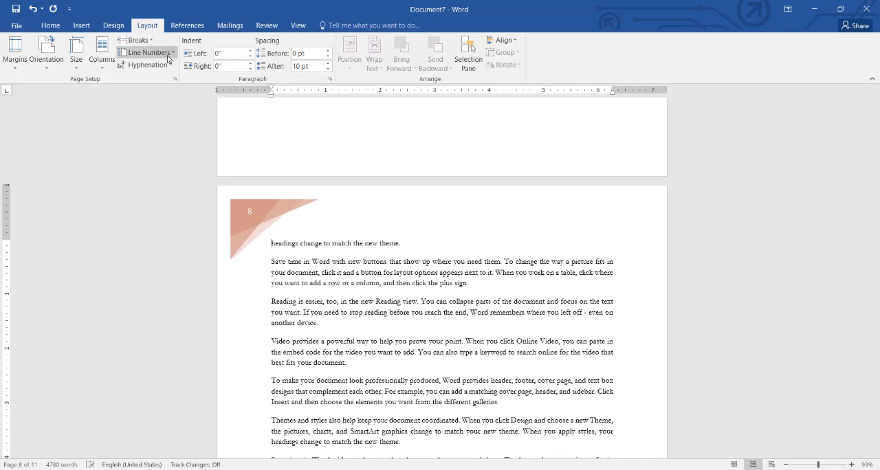
- Add three more Even Page section breaks before the "headings change to match the new theme" line
click(135, 40)
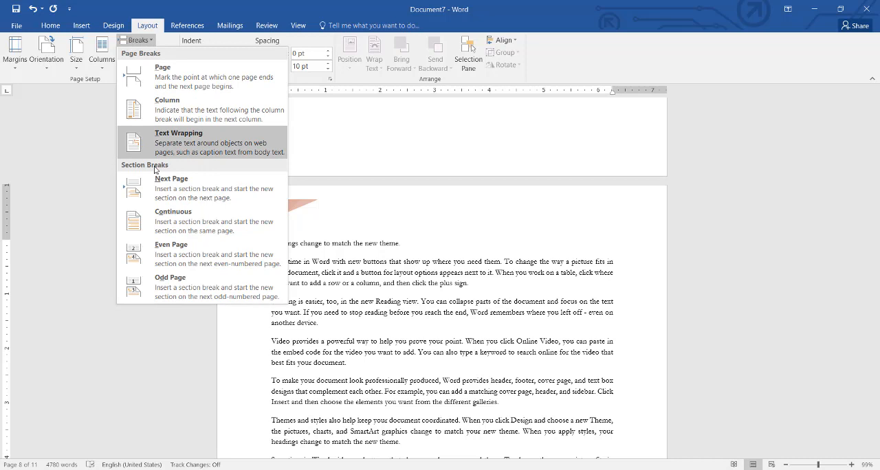
click(154, 242)
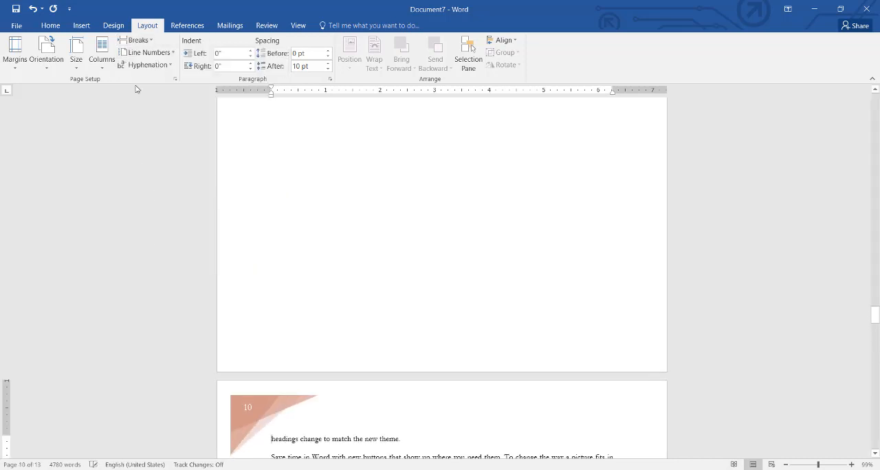
click(141, 40)
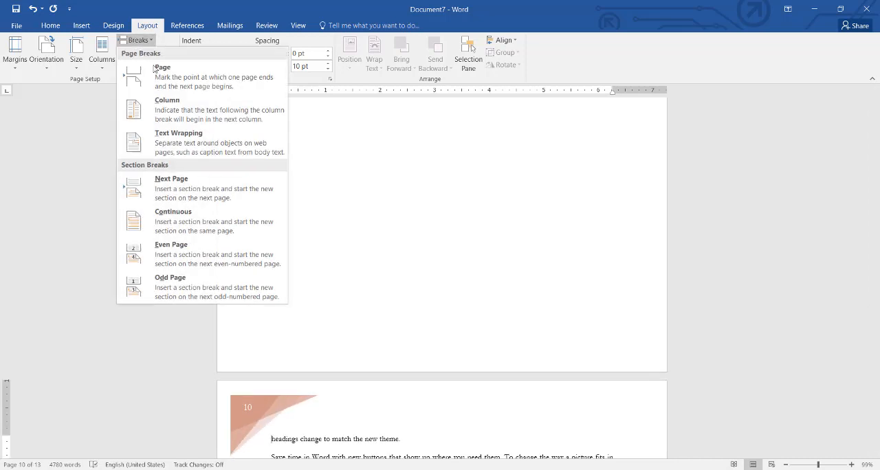
click(159, 265)
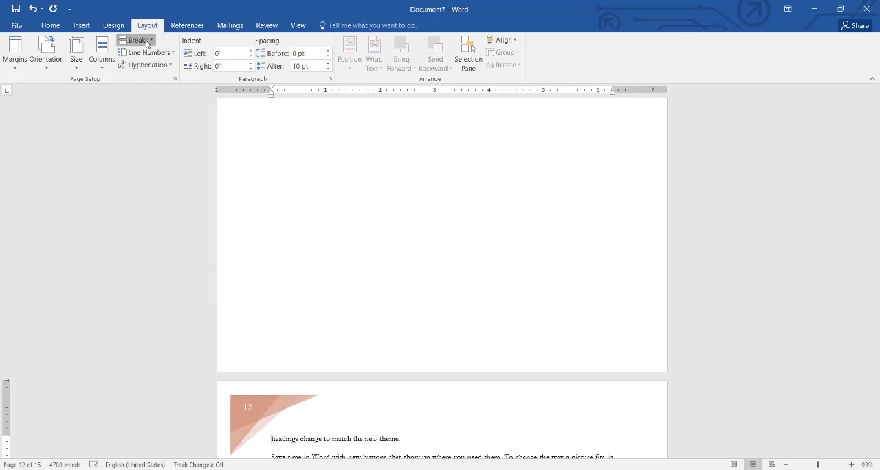
click(146, 42)
click(173, 268)
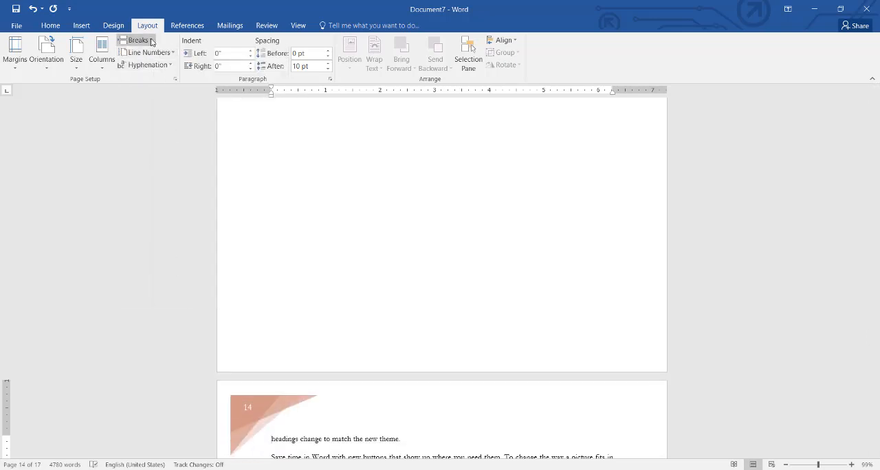
- Insert two Odd Page section breaks before the "headings change to match the new theme" line
click(150, 42)
click(170, 296)
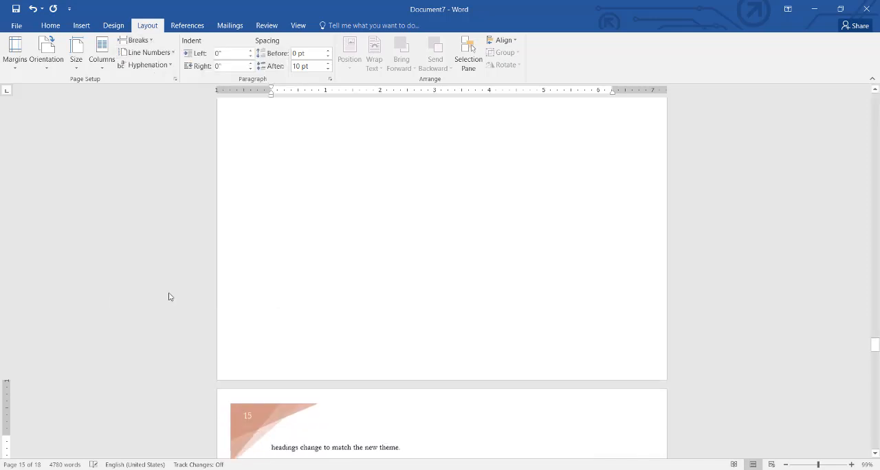
click(146, 42)
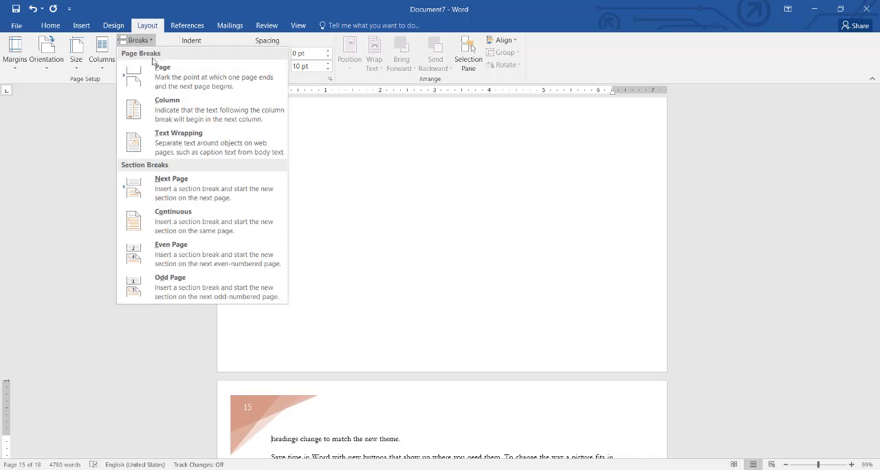
click(153, 280)
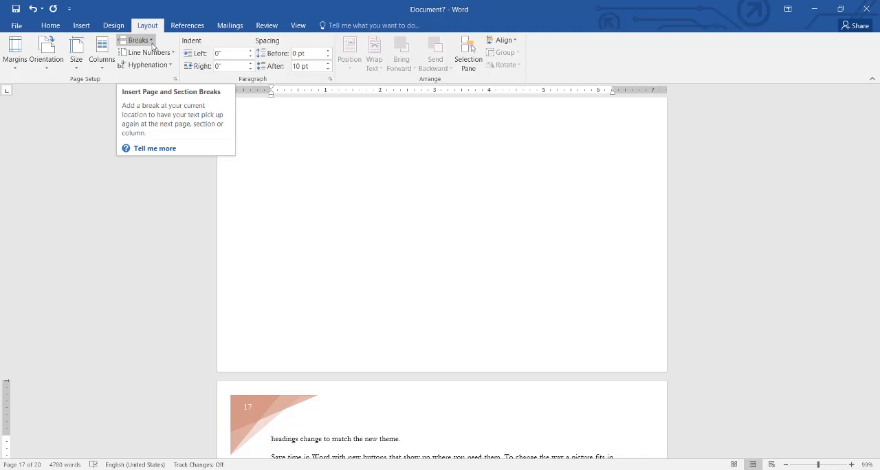
- Undo the even and odd page section breaks together with the inserted header
key(ctrl+z)
key(ctrl+z)
key(ctrl+z)
key(ctrl+z)
key(ctrl+z)
key(ctrl+z)
key(ctrl+z)
key(ctrl+z)
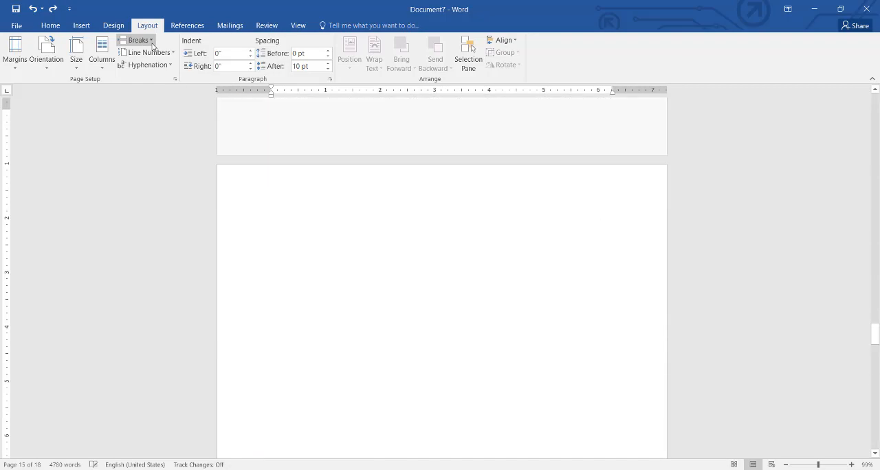
key(ctrl+z)
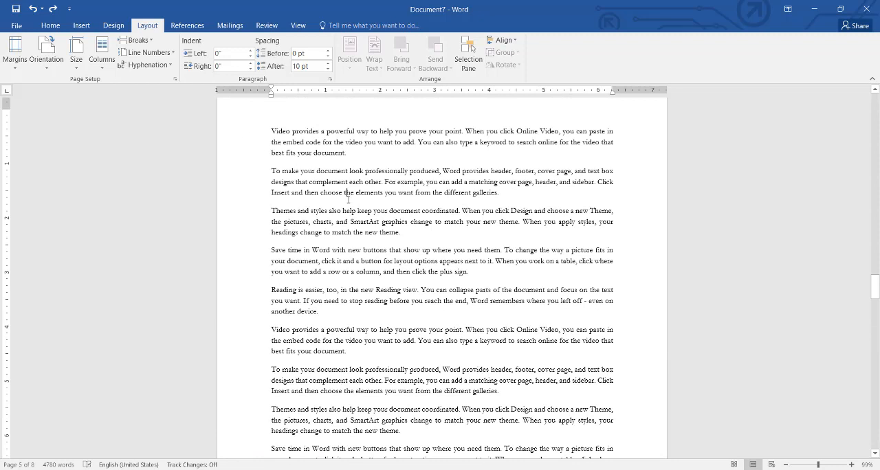
- Turn on Continuous line numbering and check the numbers from the start of the document
click(260, 143)
click(283, 143)
click(169, 56)
click(177, 80)
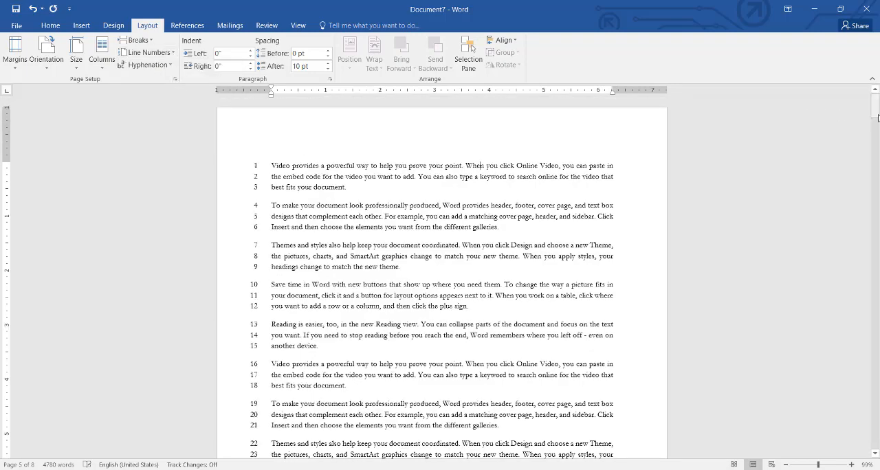
mouse_move(877, 118)
mouse_down()
mouse_move(876, 464)
mouse_move(877, 103)
mouse_up()
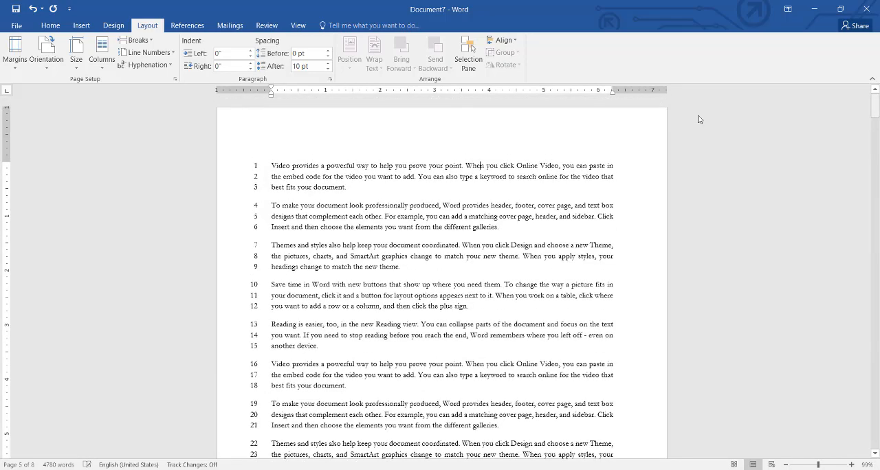
- Change the line numbering to Restart Each Page and check the numbers across the following pages
click(165, 54)
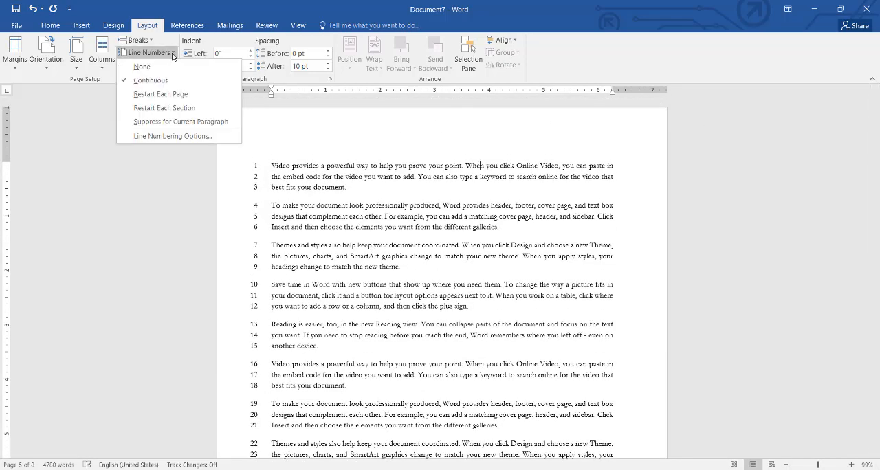
click(189, 96)
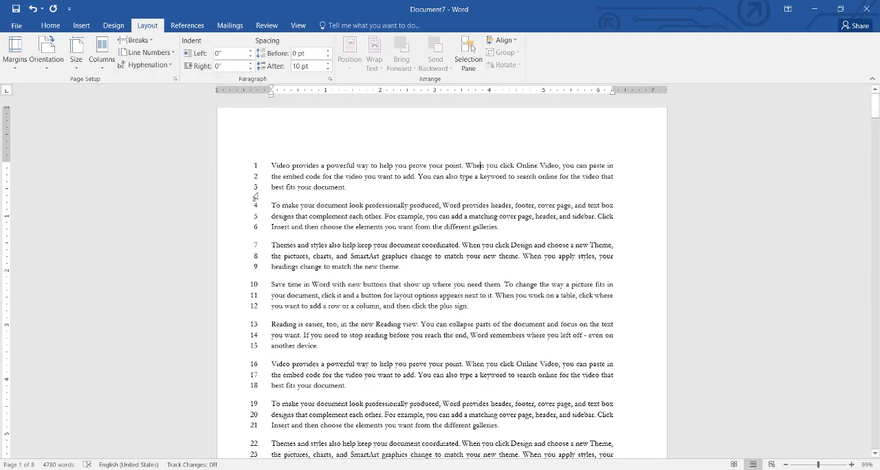
drag(877, 118, 878, 232)
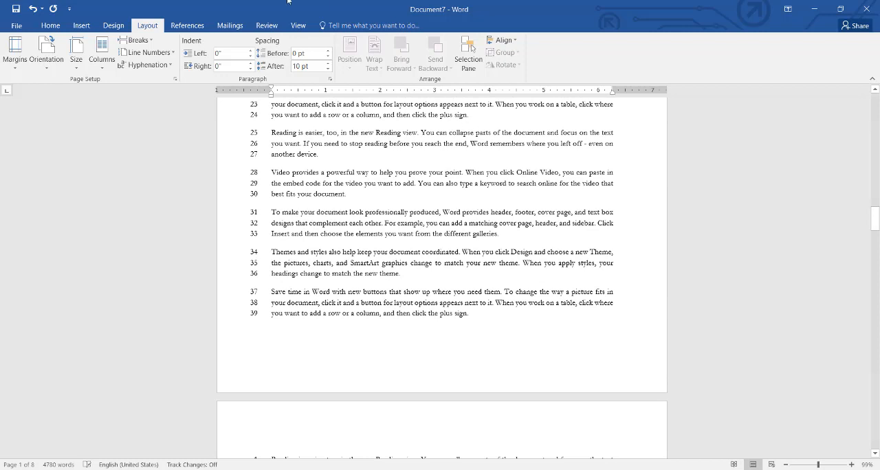
- Look over the remaining line numbering options, and undo the line numbering in the document
click(147, 52)
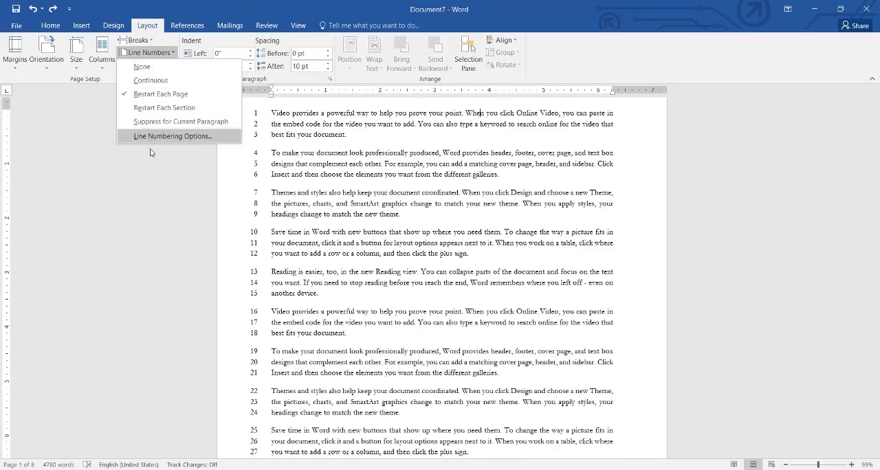
click(138, 167)
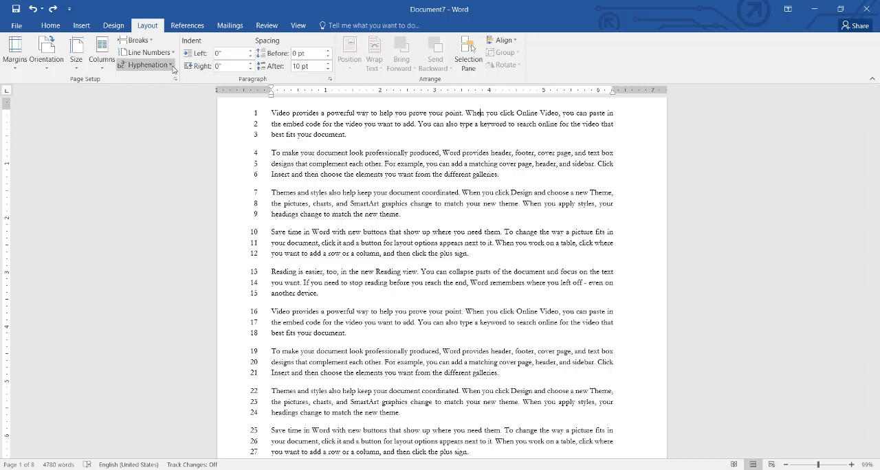
key(ctrl+z)
key(ctrl+z)
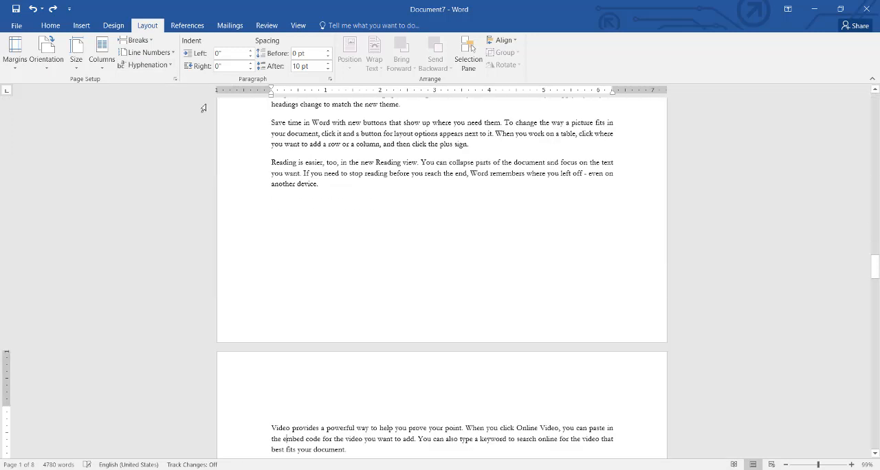
- Look over the hyphenation options and turn on Automatic hyphenation for the document
click(171, 69)
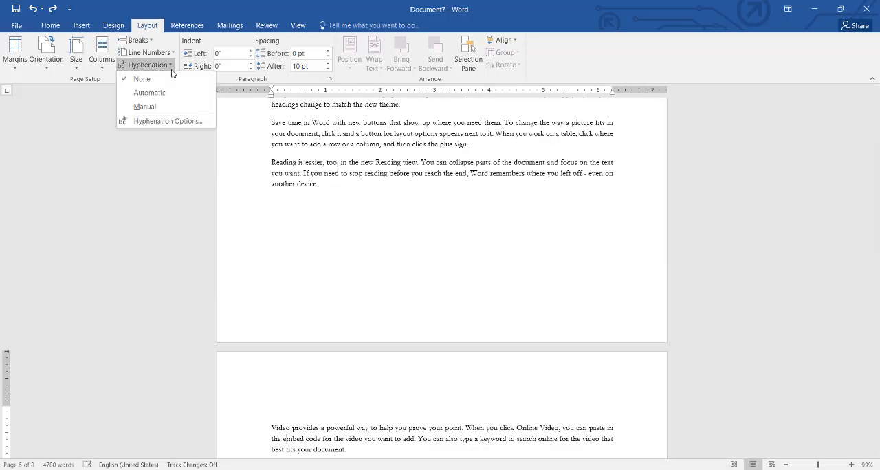
click(308, 204)
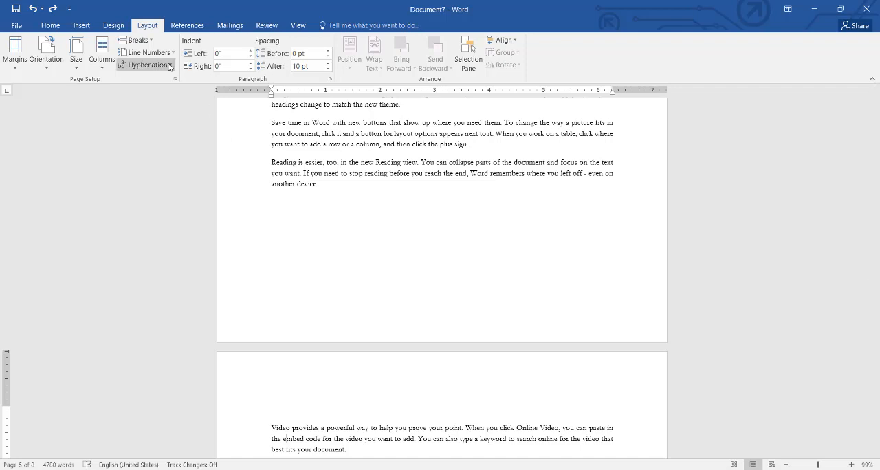
click(147, 64)
click(171, 96)
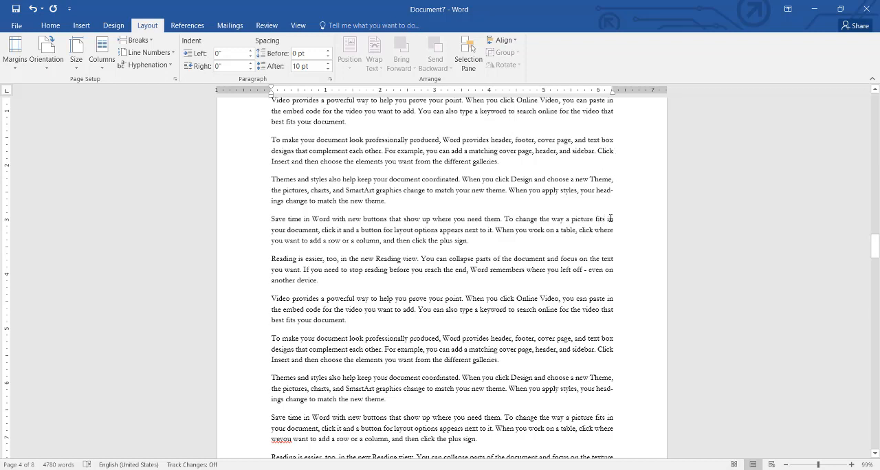
- Test the hyphenation by adding extra n's after "picture fits in" in a "Save time in Word" paragraph, and undo the typing
text(nnn)
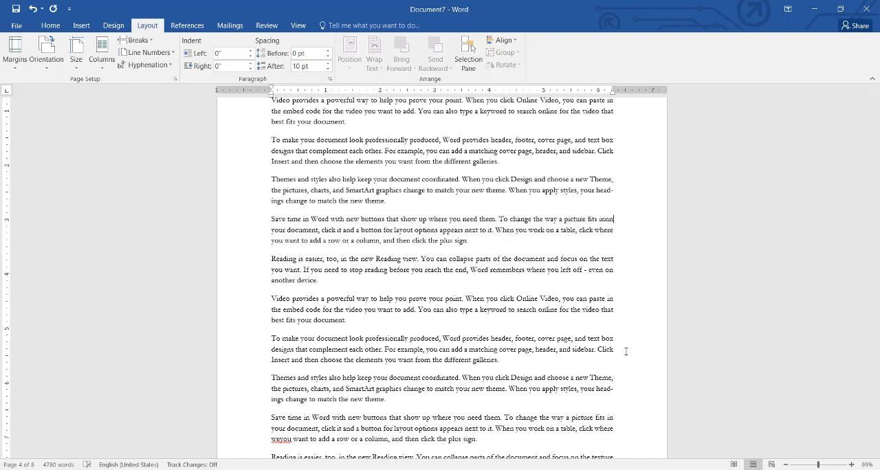
text( nnnnndd)
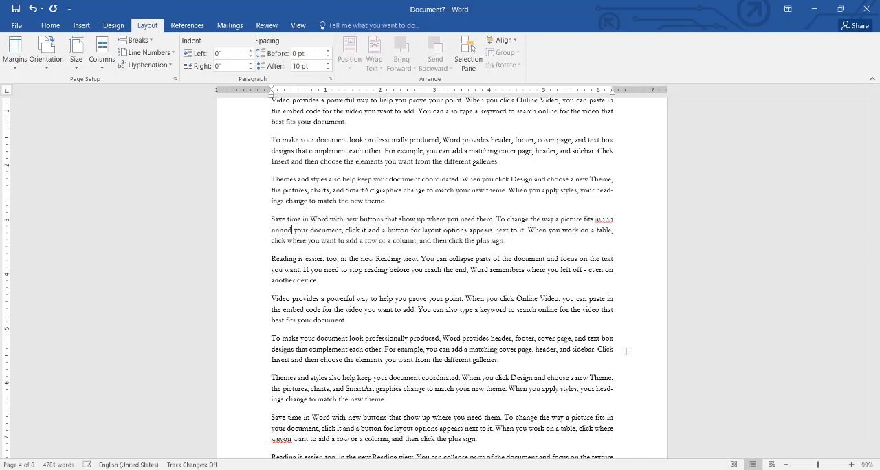
key(ctrl+z)
key(ctrl+z)
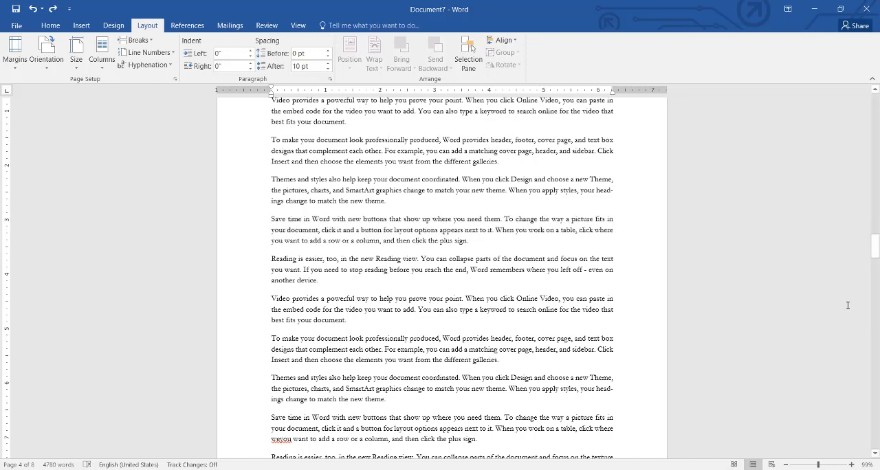
- Turn off hyphenation for the document
drag(874, 247, 875, 316)
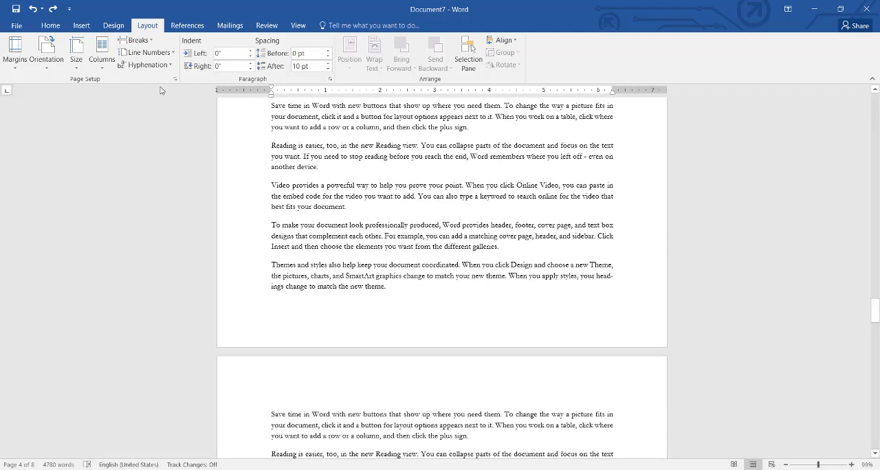
click(159, 67)
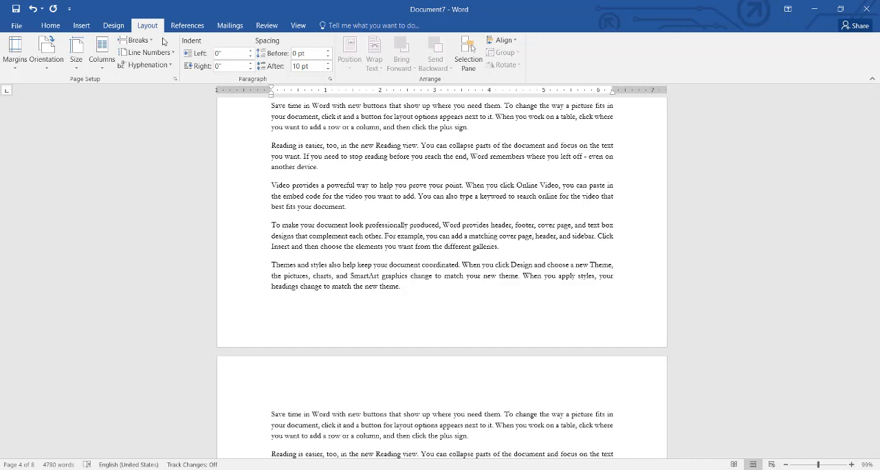
- Try a left indent of 0.7" on the "Save time in Word" paragraph near the end of the page, and return it to 0"
click(52, 26)
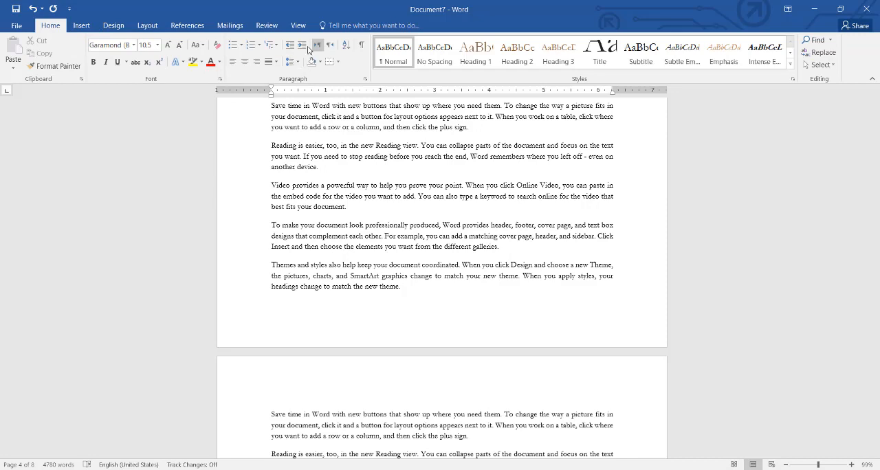
click(145, 26)
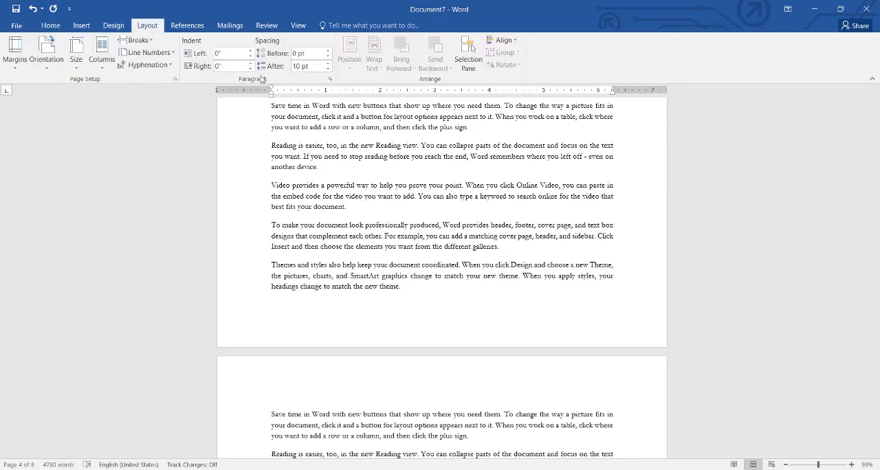
click(277, 116)
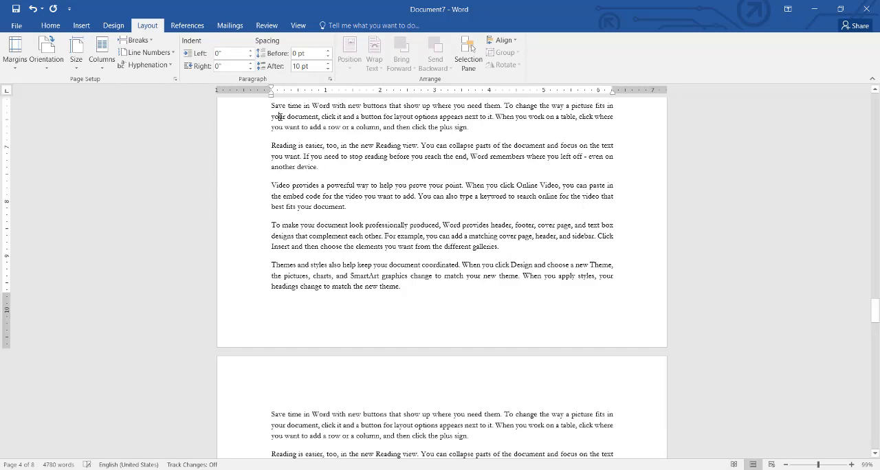
click(250, 50)
click(251, 50)
click(251, 50)
click(251, 51)
click(251, 50)
click(251, 50)
click(251, 50)
click(251, 56)
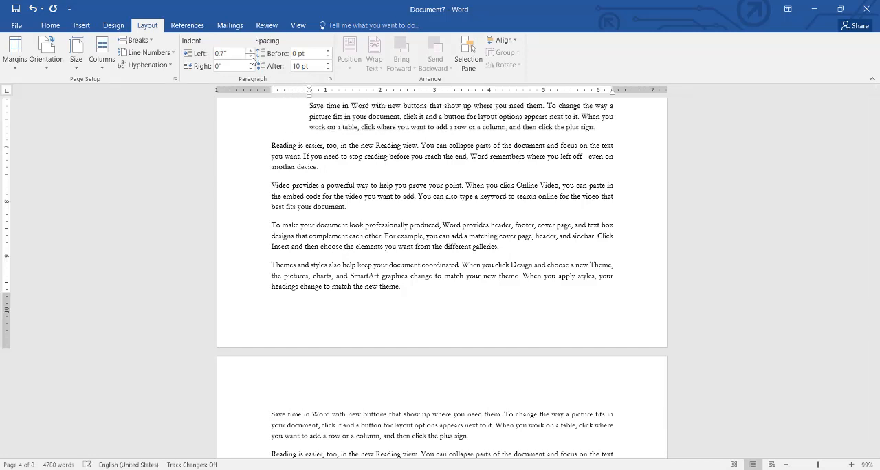
click(251, 57)
click(251, 57)
click(251, 56)
click(251, 56)
click(250, 56)
click(251, 56)
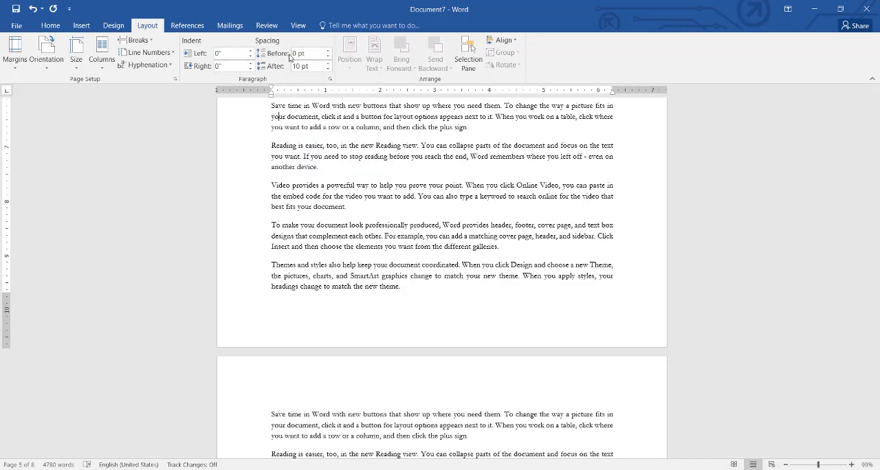
- Try 12 pt spacing before the same "Save time in Word" paragraph, and undo the spacing changes
click(328, 50)
click(328, 50)
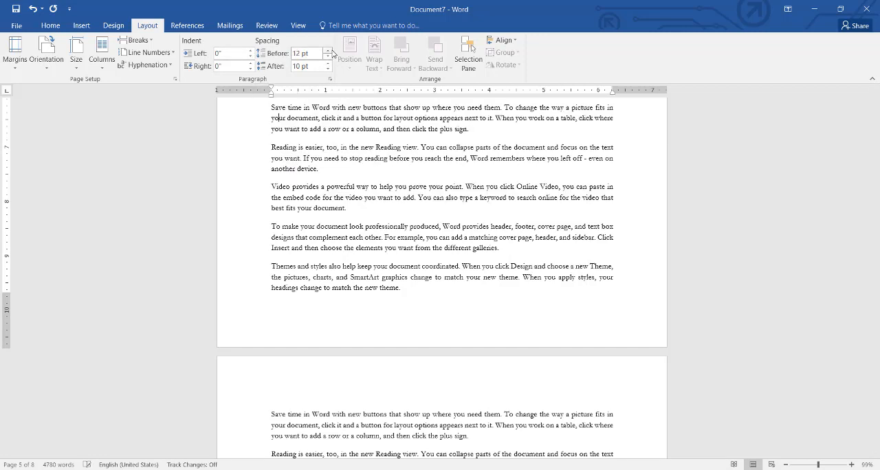
click(328, 50)
click(328, 50)
key(ctrl+z)
key(ctrl+z)
key(ctrl+z)
key(ctrl+z)
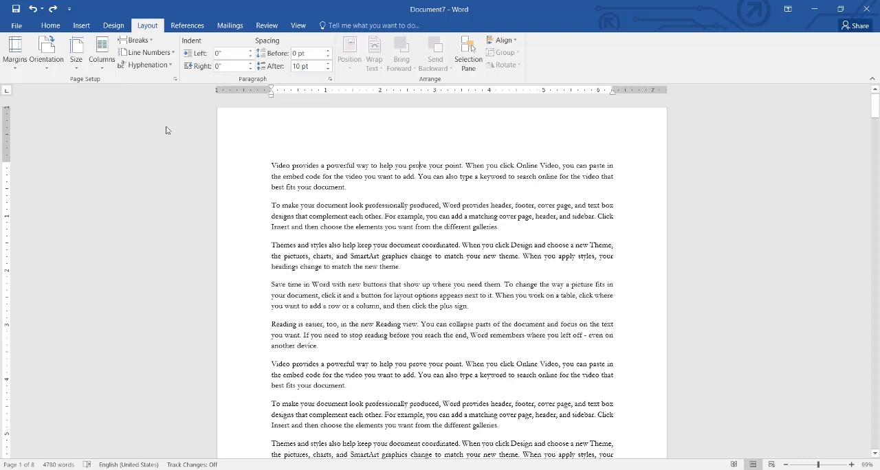
- Insert the picture of a couple against a sunset sky from a file into the first paragraph, and bring up the page layout commands
click(86, 29)
click(114, 52)
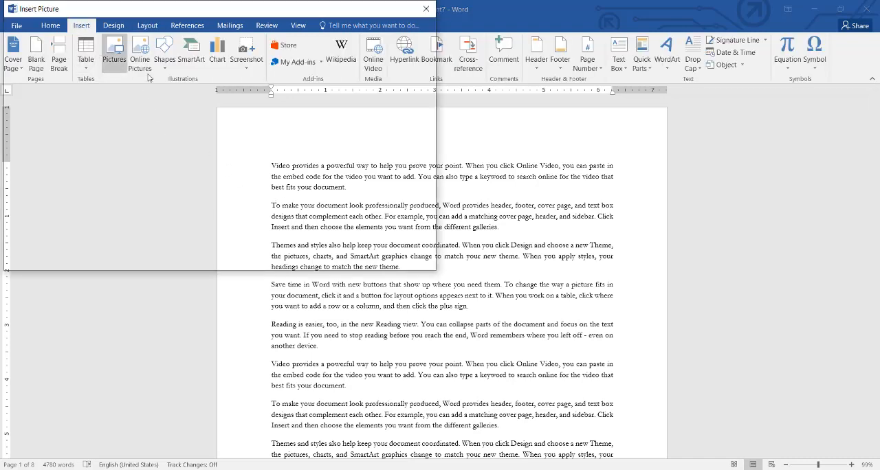
double_click(263, 130)
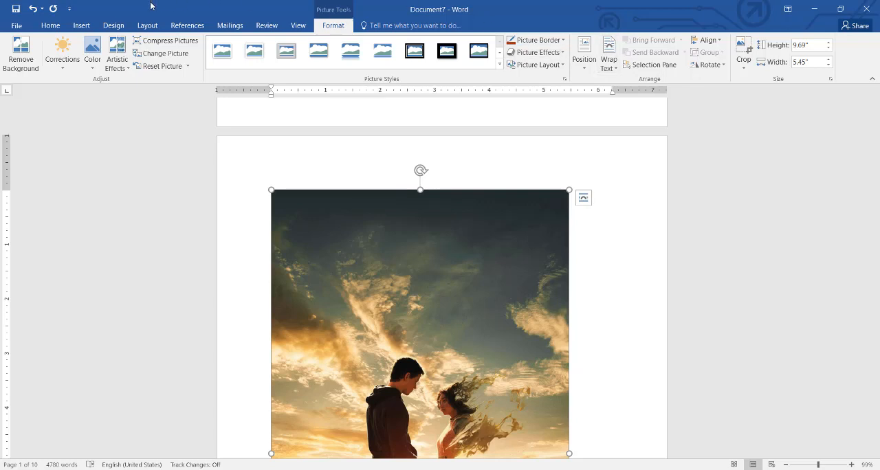
click(153, 27)
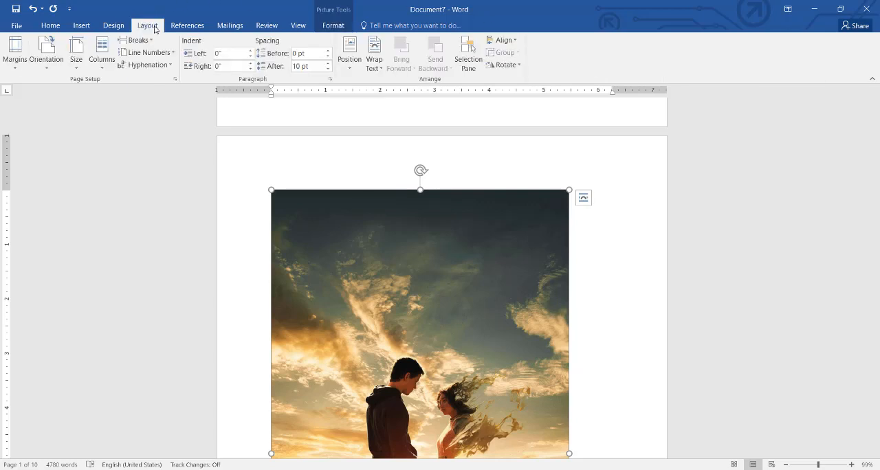